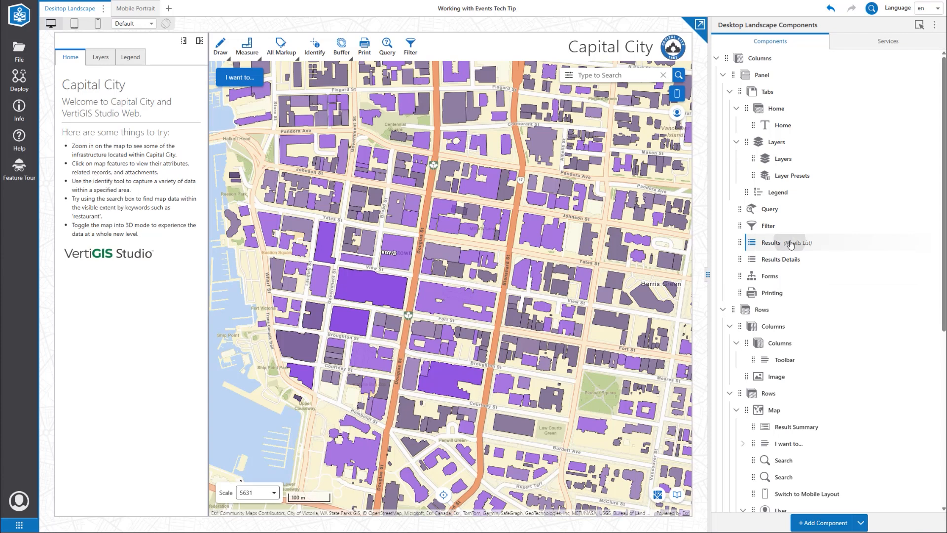
Open the settings of the Results list component and examine the commands attached to its events.
click(790, 245)
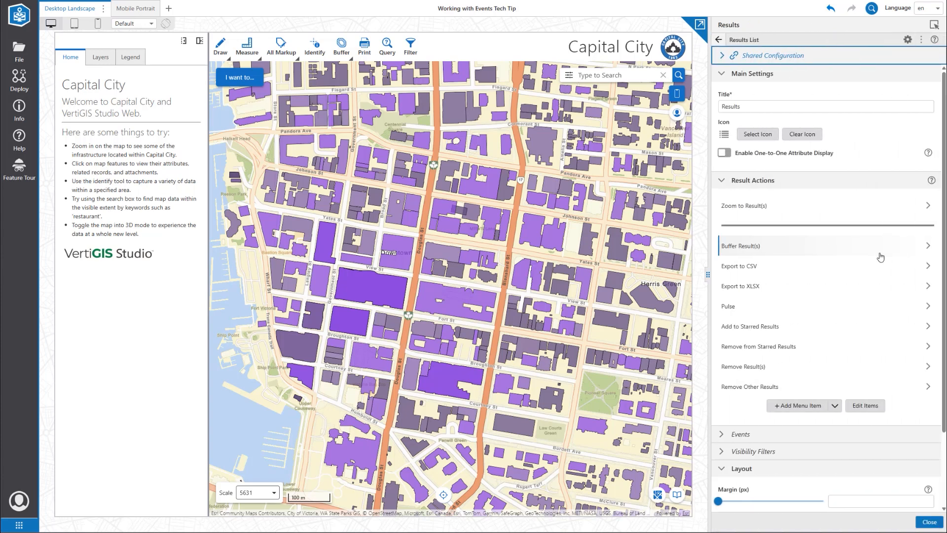
scroll(838, 296, down, 2)
click(724, 346)
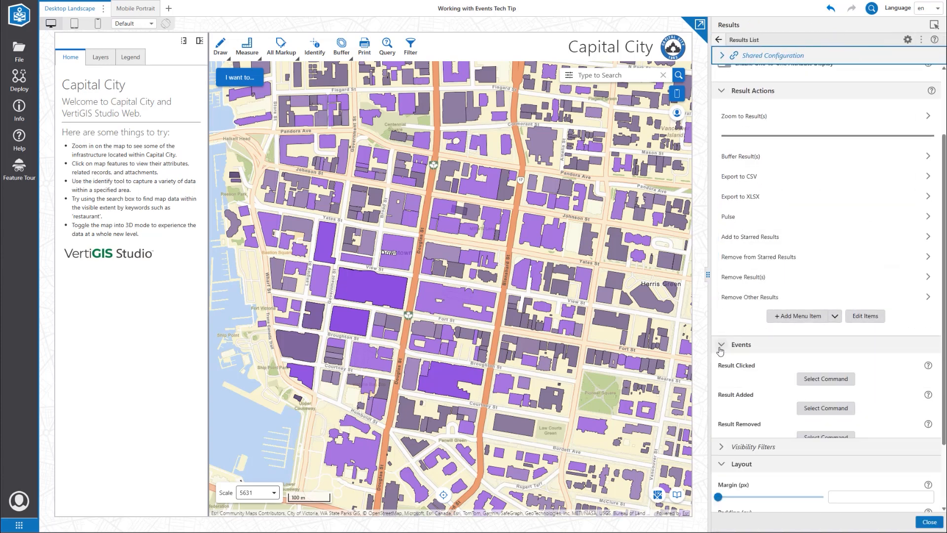
scroll(896, 381, down, 1)
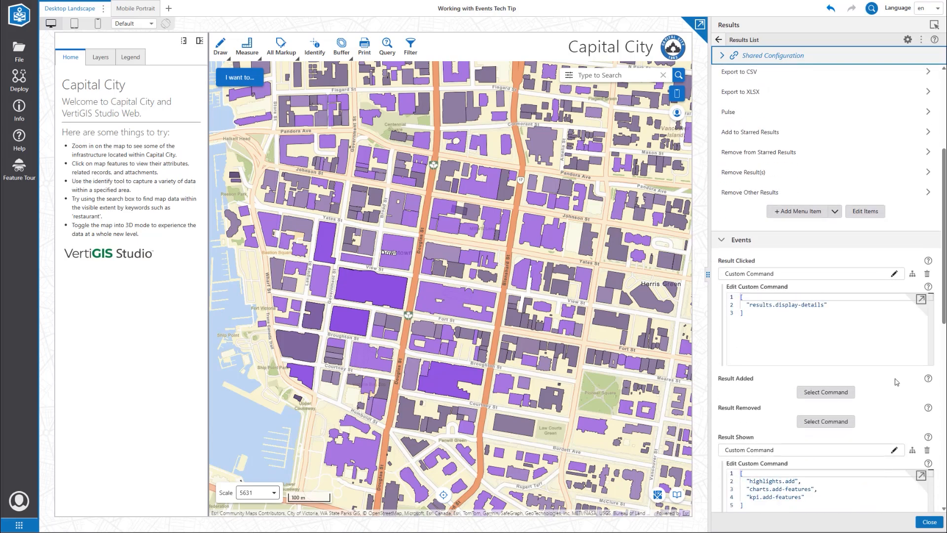
scroll(895, 383, down, 3)
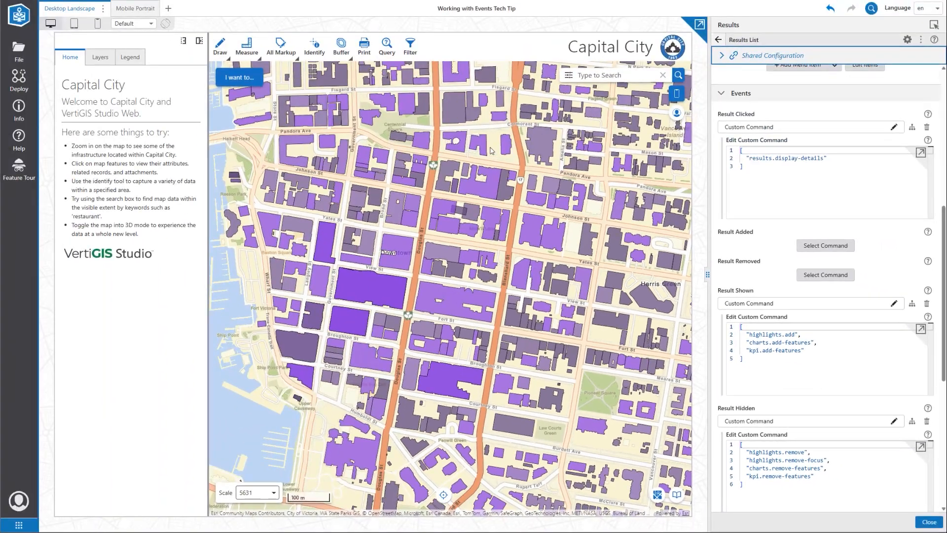
Identify the buildings within a rectangle drawn over the downtown blocks between View and Broughton streets, and leave the Results list settings.
click(314, 47)
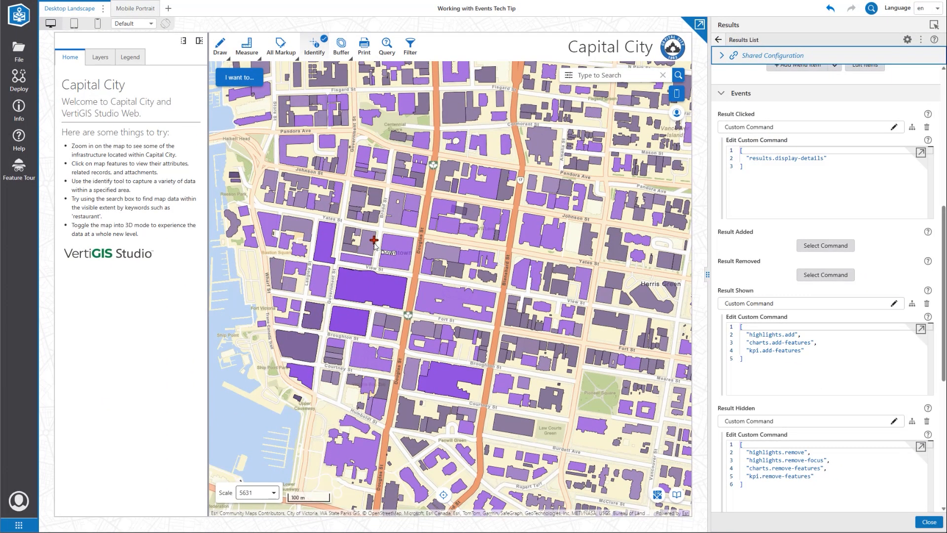
drag(374, 240, 499, 358)
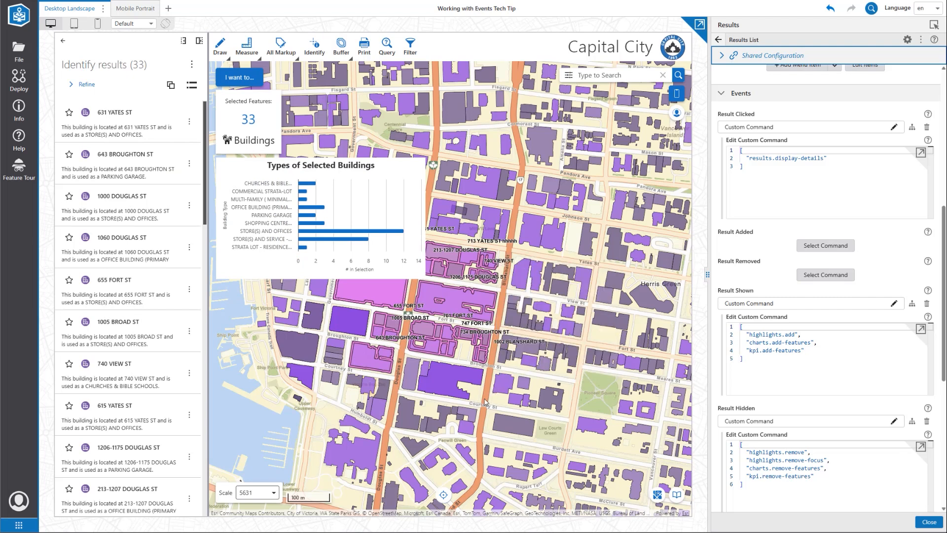
click(717, 40)
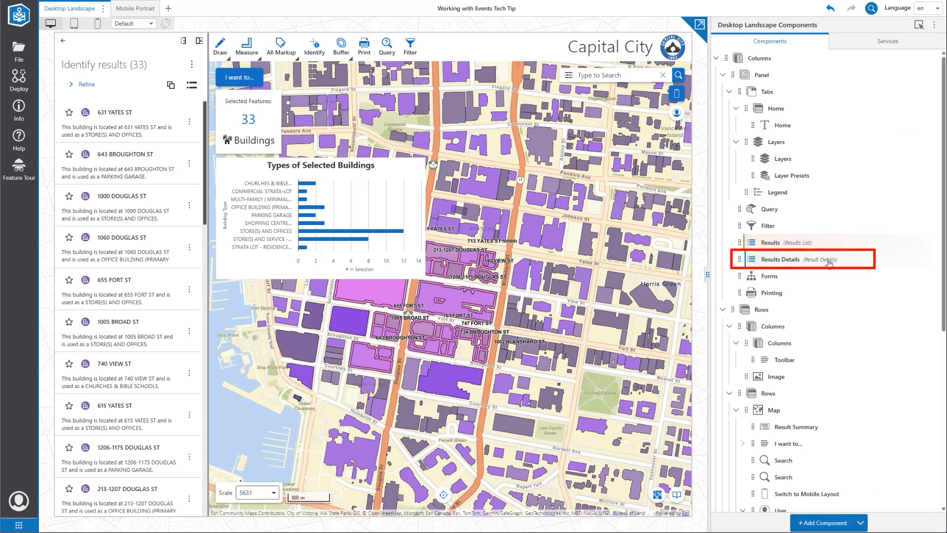
Look through the layout's other results components and examine the events configured for Results Details.
scroll(829, 265, down, 1)
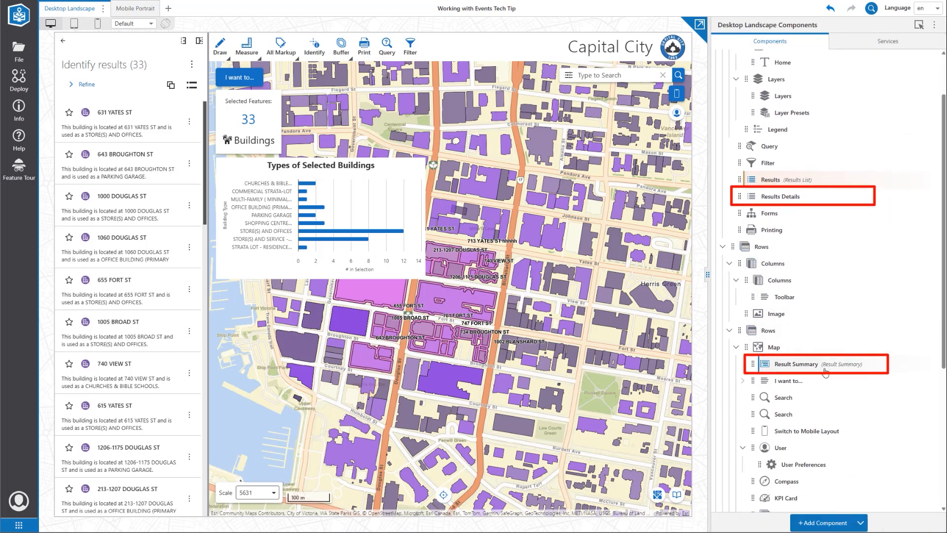
scroll(825, 372, down, 4)
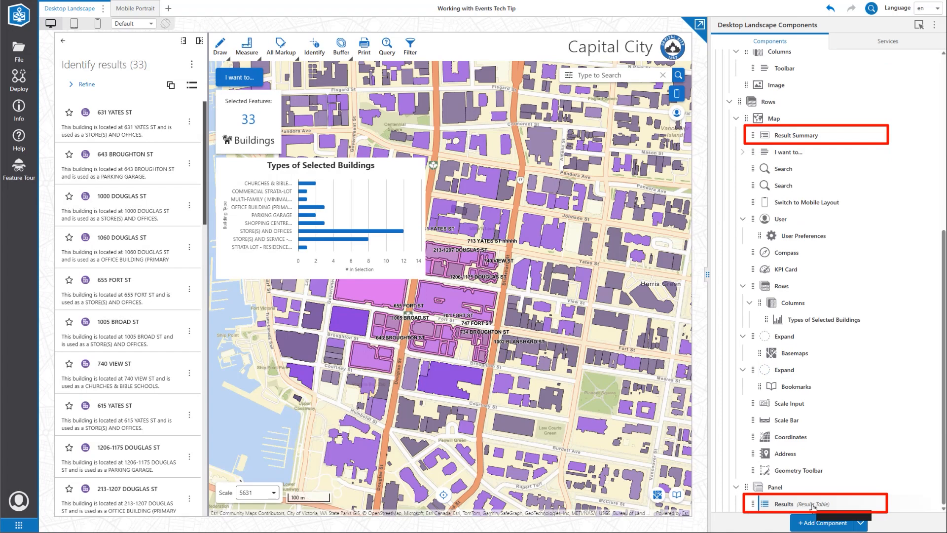
scroll(813, 247, up, 8)
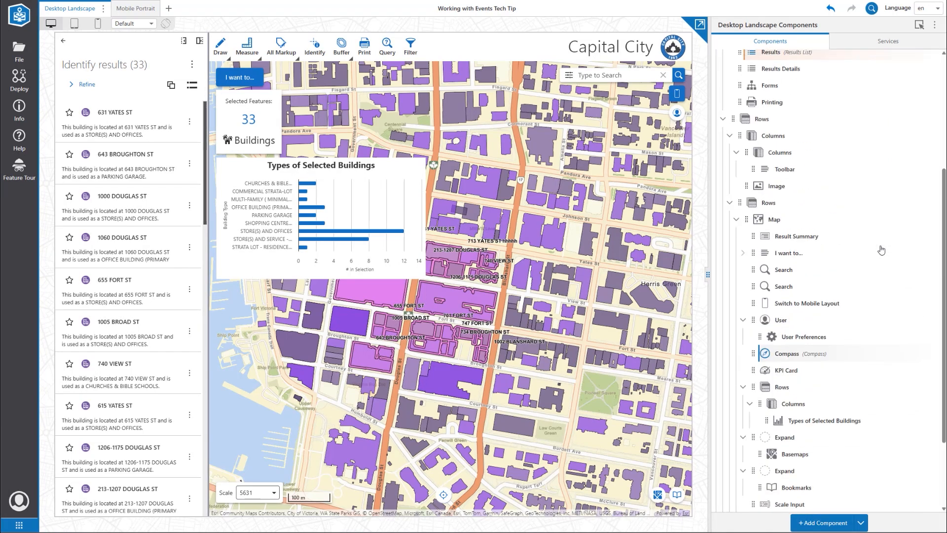
click(813, 242)
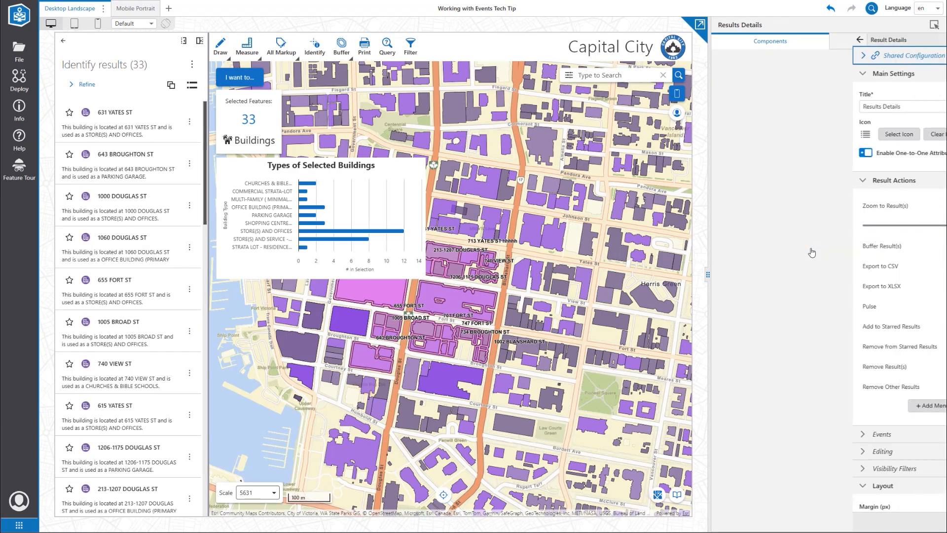
click(721, 435)
scroll(890, 398, down, 5)
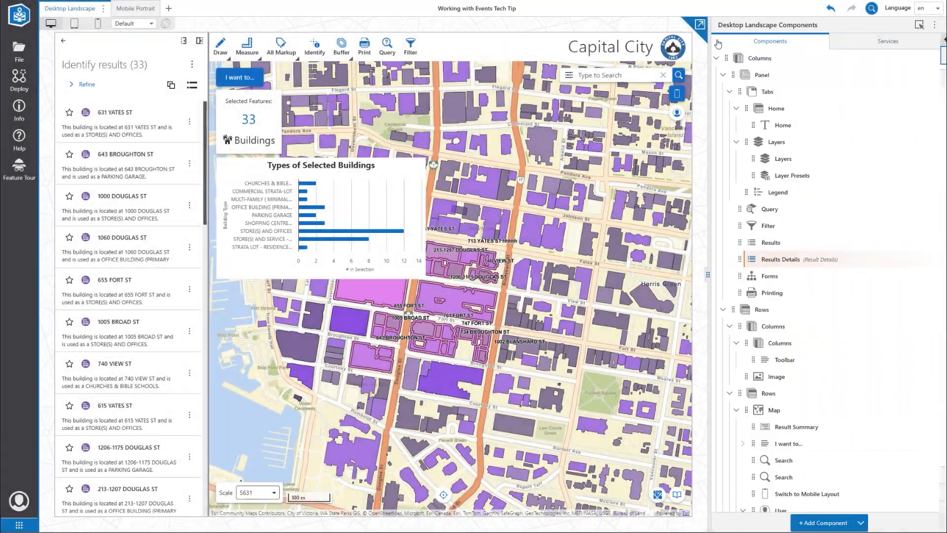
Examine the Results Table component's events and the details of its shared configuration, and return to the component list.
scroll(878, 418, down, 4)
click(802, 503)
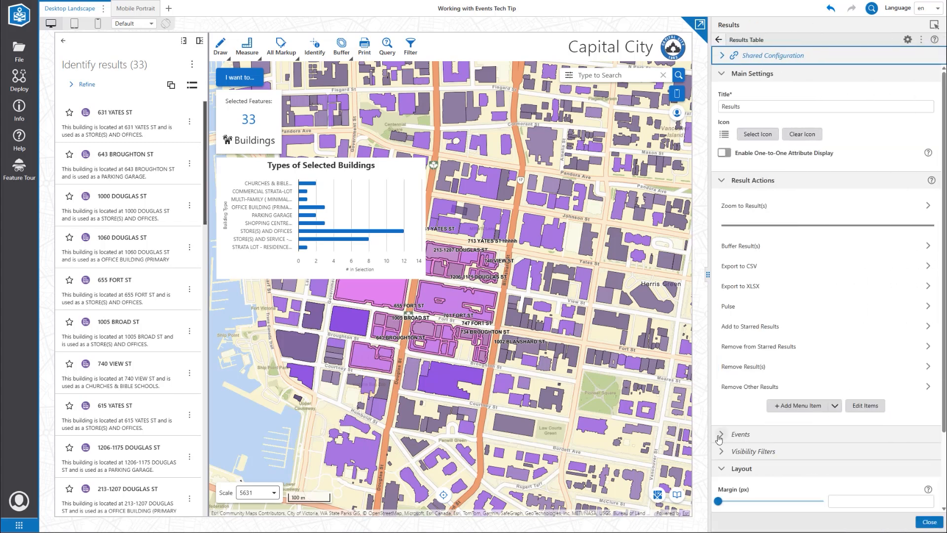
scroll(915, 369, down, 6)
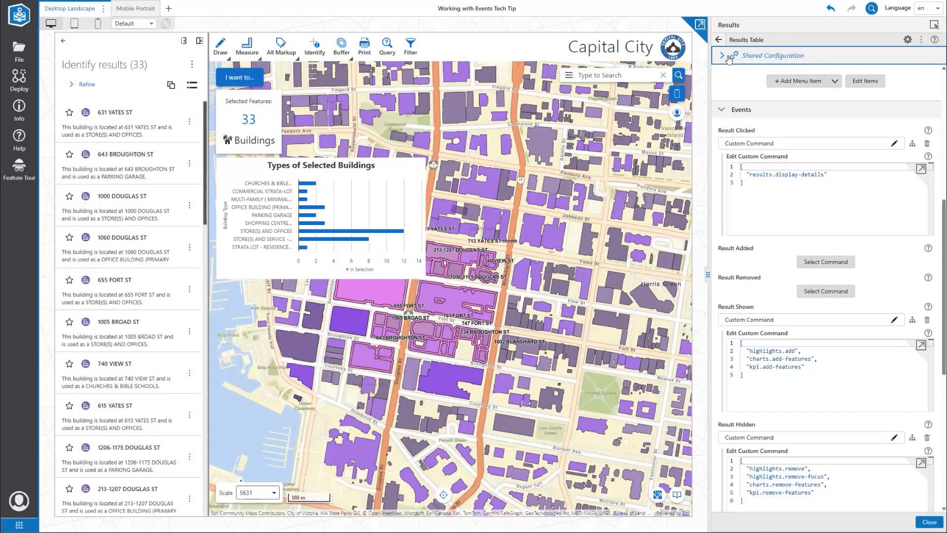
click(729, 58)
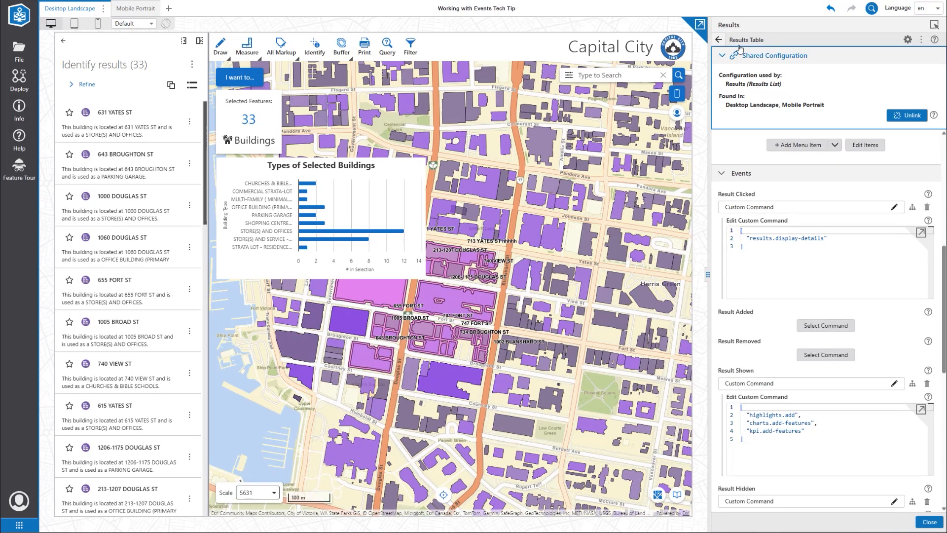
click(718, 40)
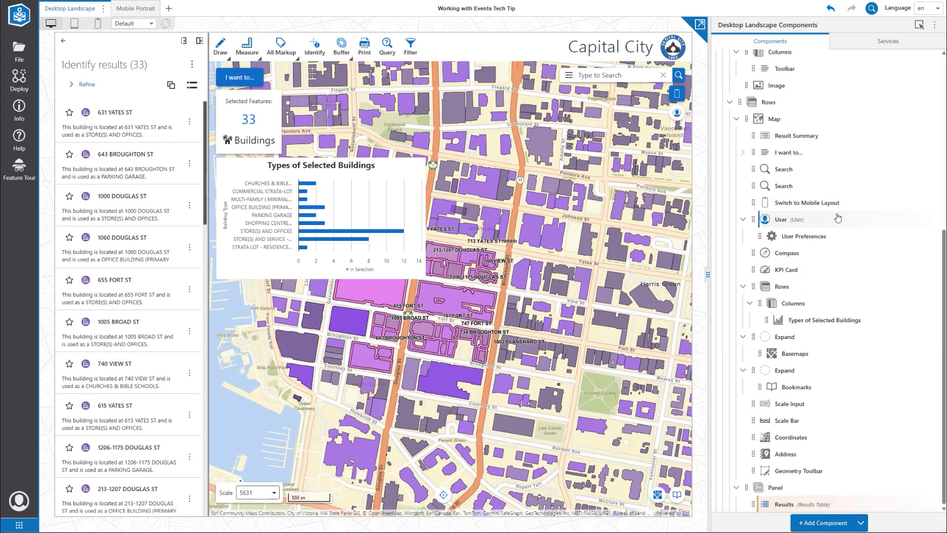
Add "map.zoom-to-features" as the last command of the Results list's Result Shown event.
scroll(836, 217, up, 8)
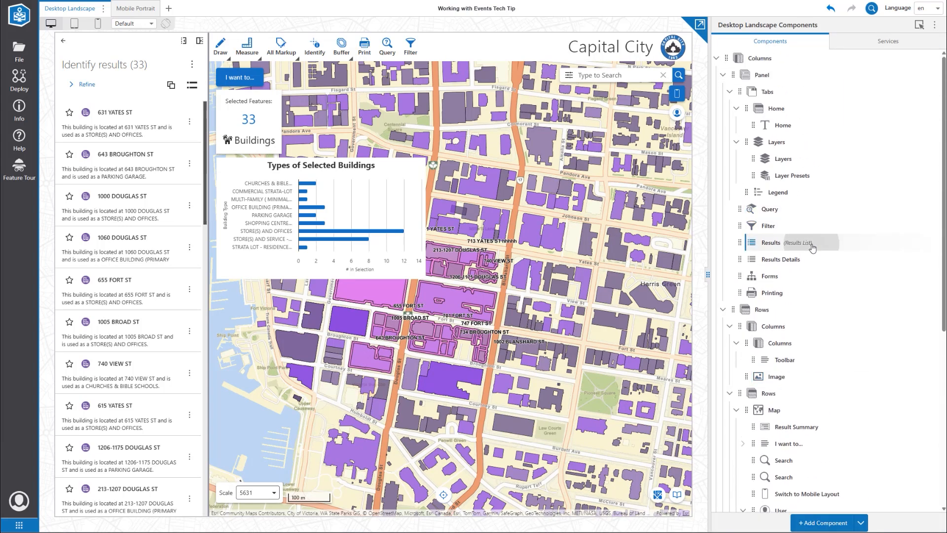
click(771, 243)
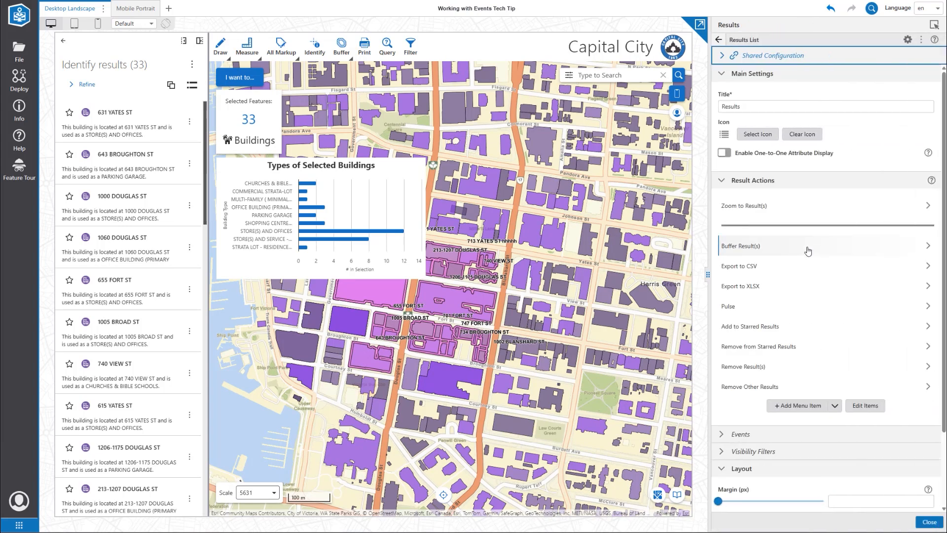
click(722, 434)
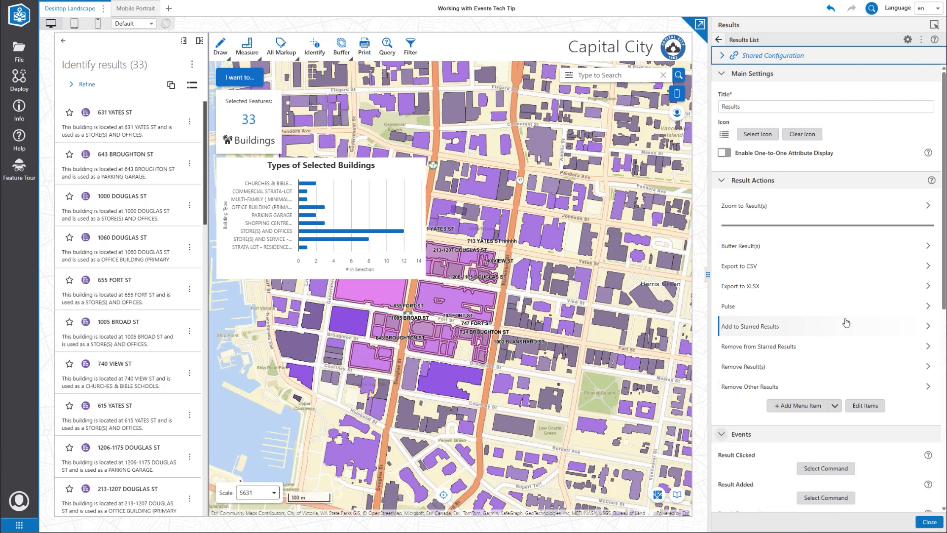
scroll(845, 323, down, 5)
scroll(845, 323, down, 4)
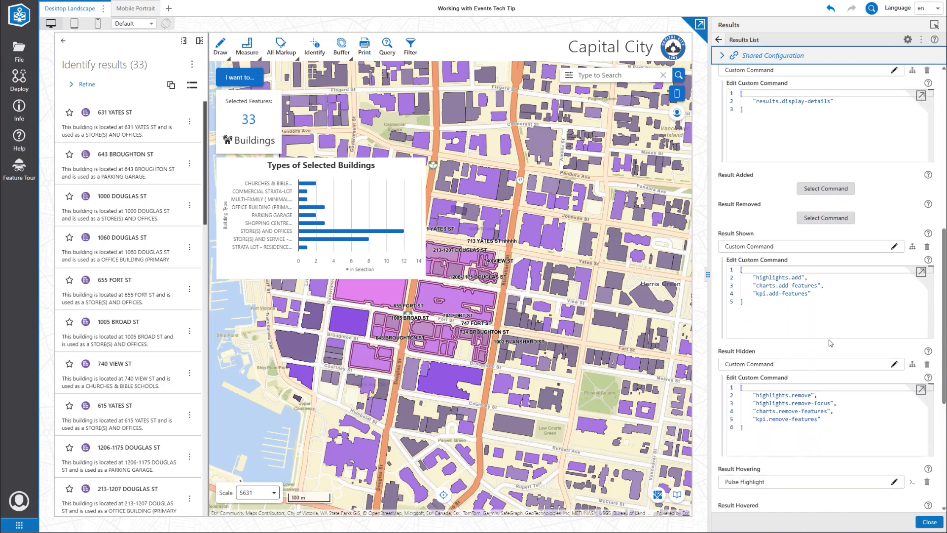
click(819, 292)
text(,)
key(Return)
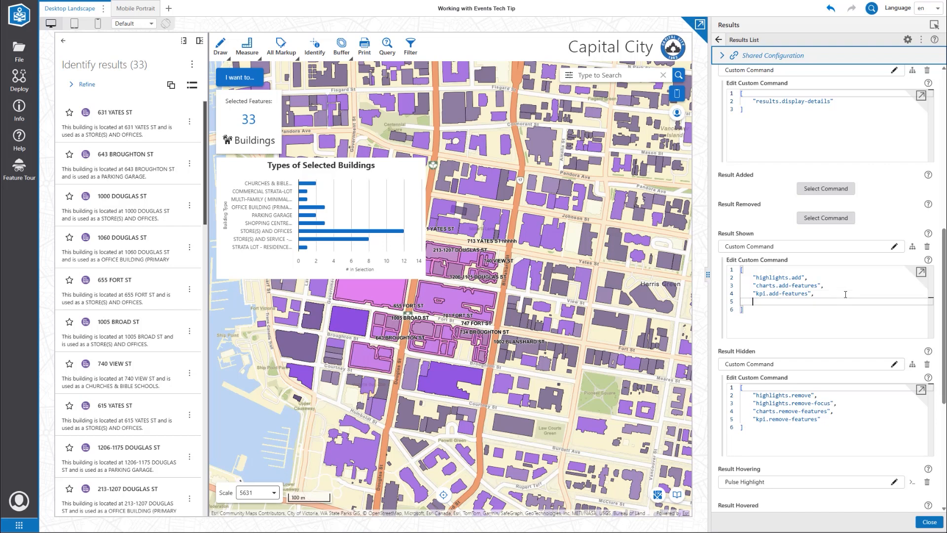
text("map)
text(.zoom-to-)
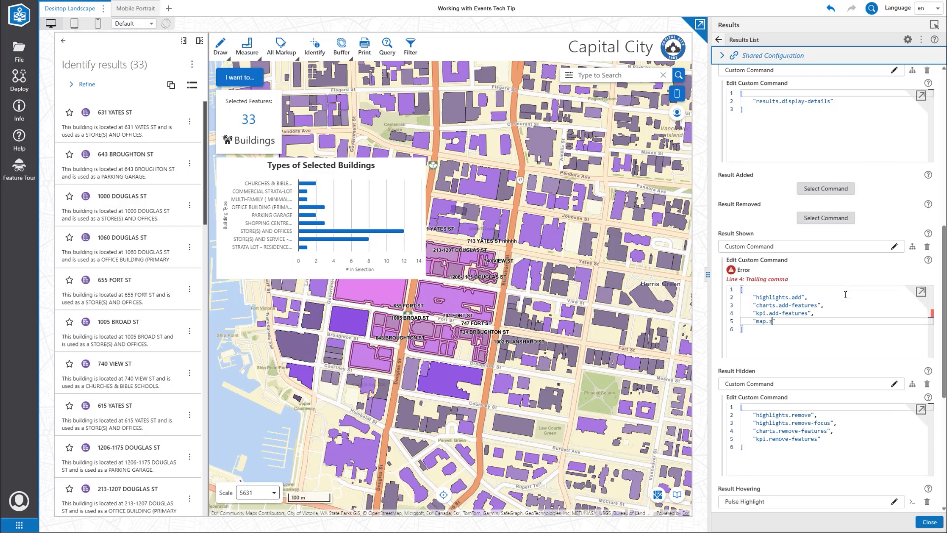
text(features)
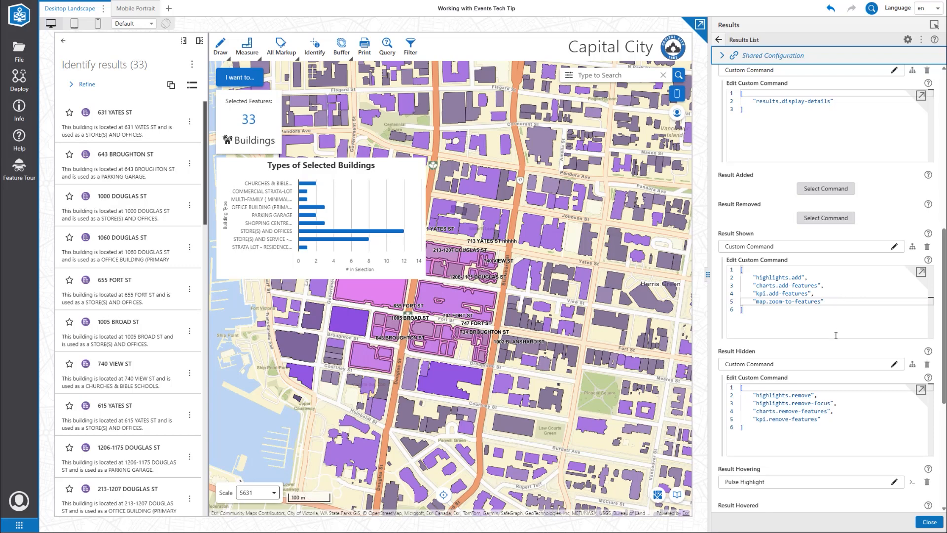
Test the event by querying Buildings with Actual Use equal to DUPLEX, and return from the results to the query form.
click(388, 49)
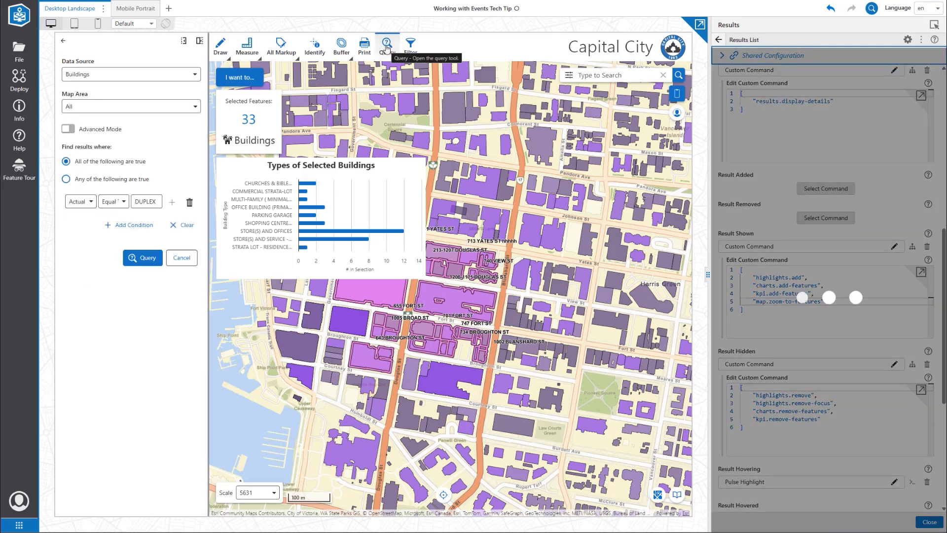
click(154, 262)
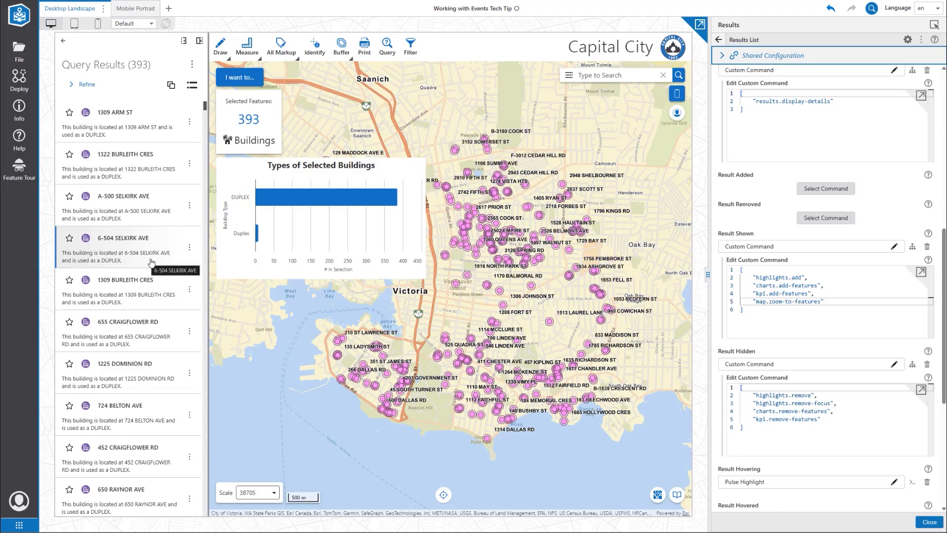
click(63, 41)
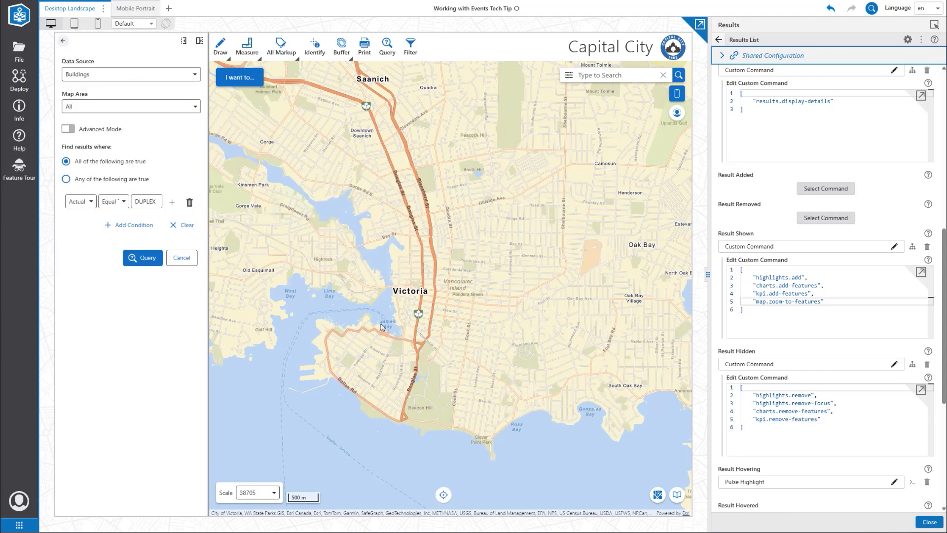
scroll(545, 361, up, 2)
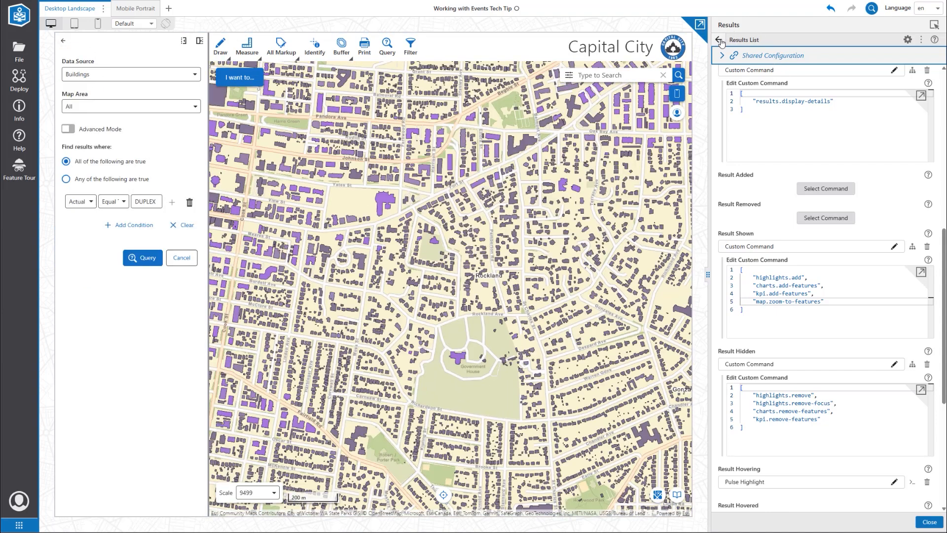
Open the Results Table settings and check the Result Shown event for the shared zoom command.
click(718, 39)
scroll(767, 100, down, 6)
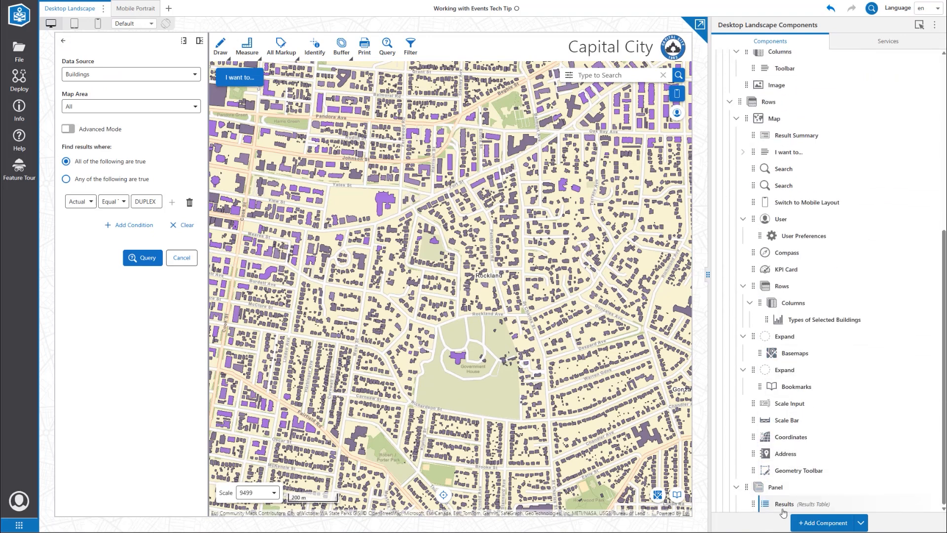
click(781, 506)
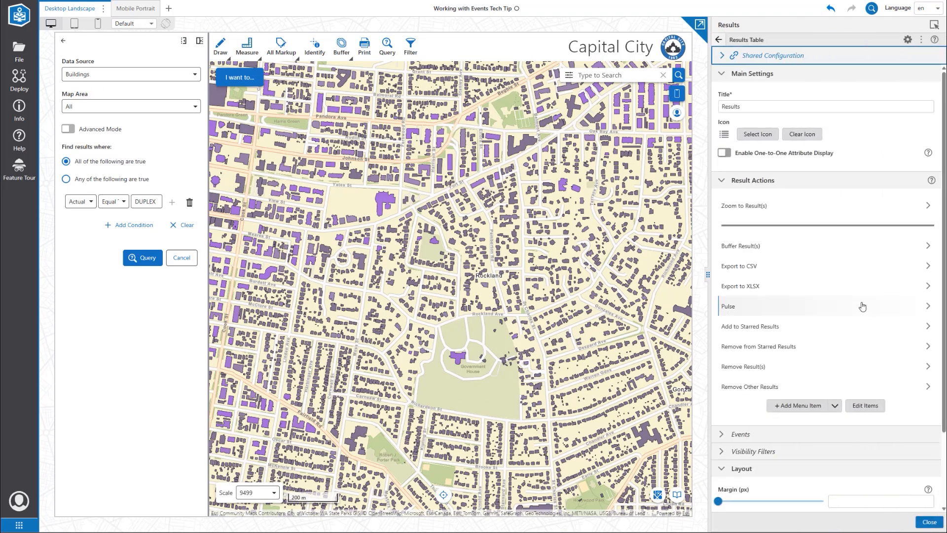
scroll(860, 316, down, 1)
scroll(860, 318, down, 1)
click(854, 348)
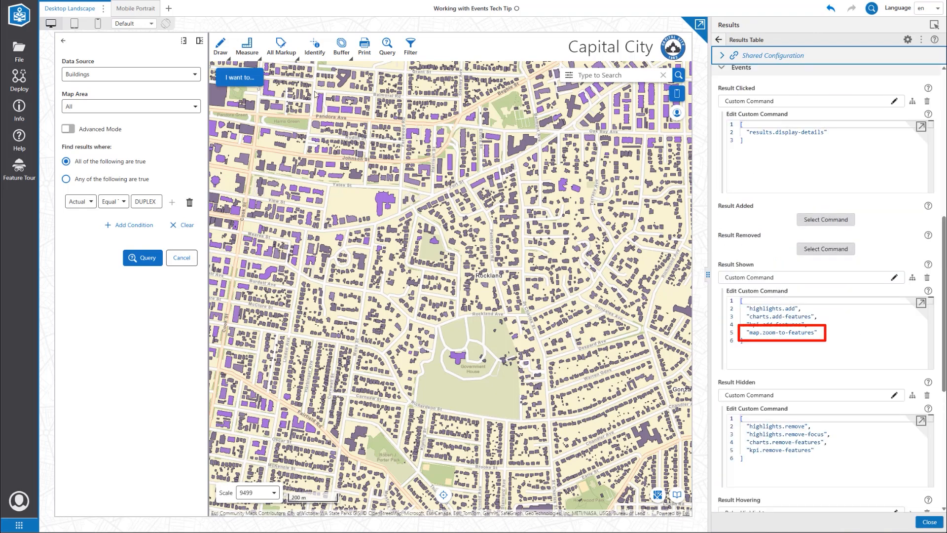
Run the DUPLEX buildings query again to test the zoom with the results table.
click(245, 83)
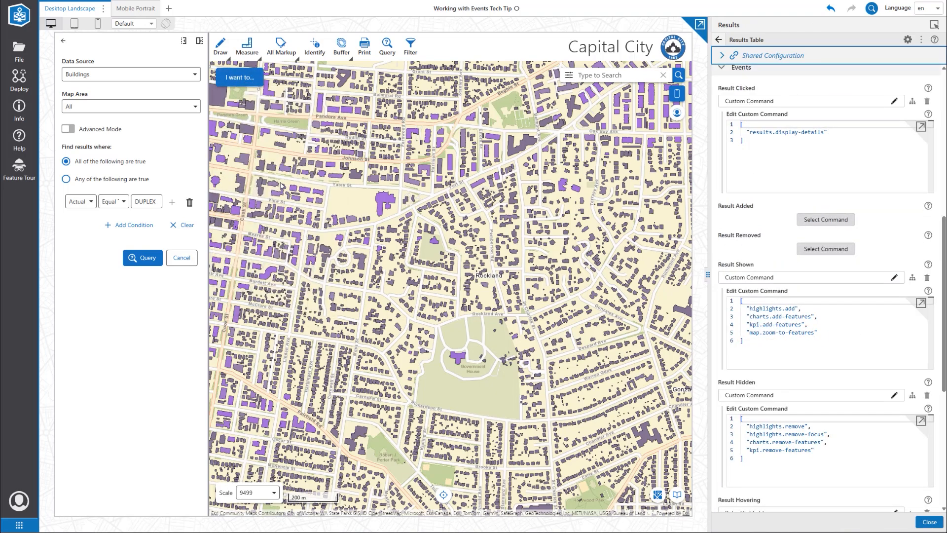
click(138, 258)
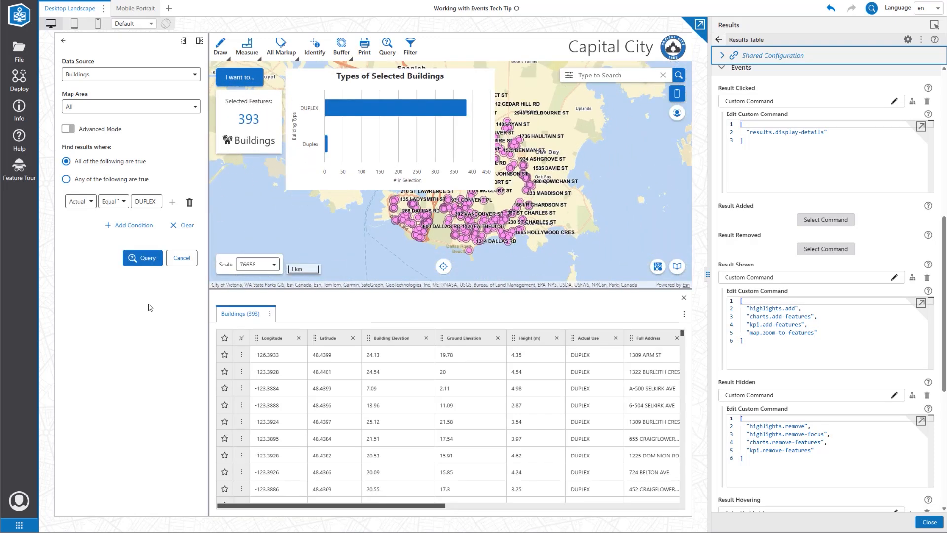
click(400, 373)
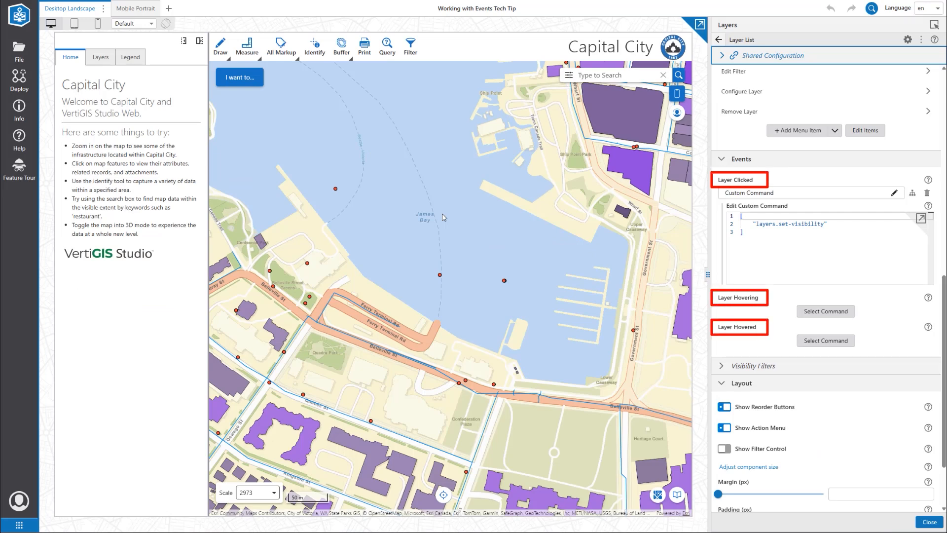
Review the App service's layout events for Mobile Portrait, and open those for Desktop Landscape.
click(459, 235)
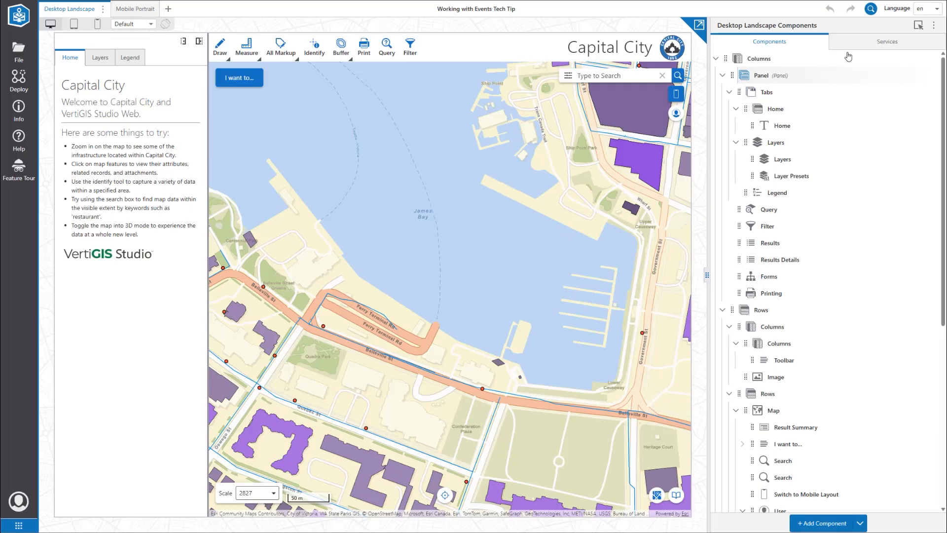
click(869, 43)
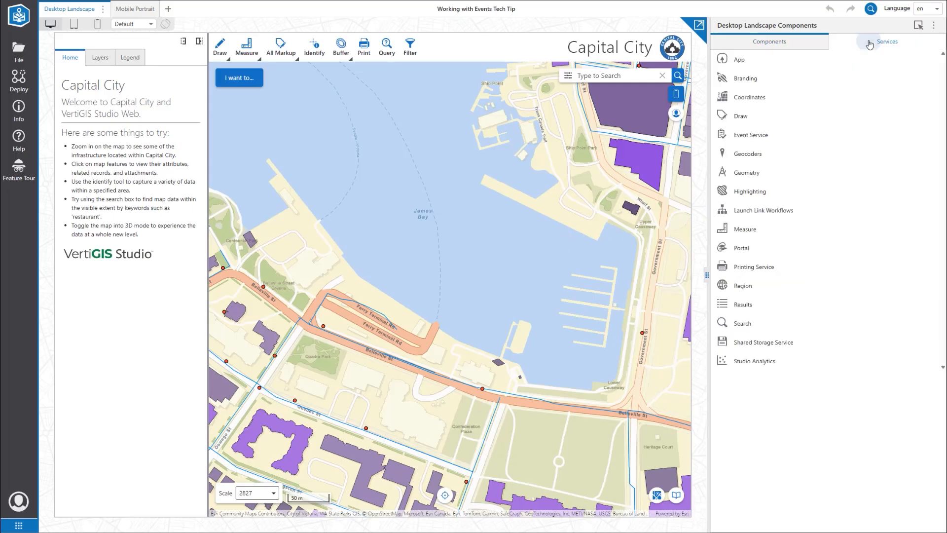
click(845, 63)
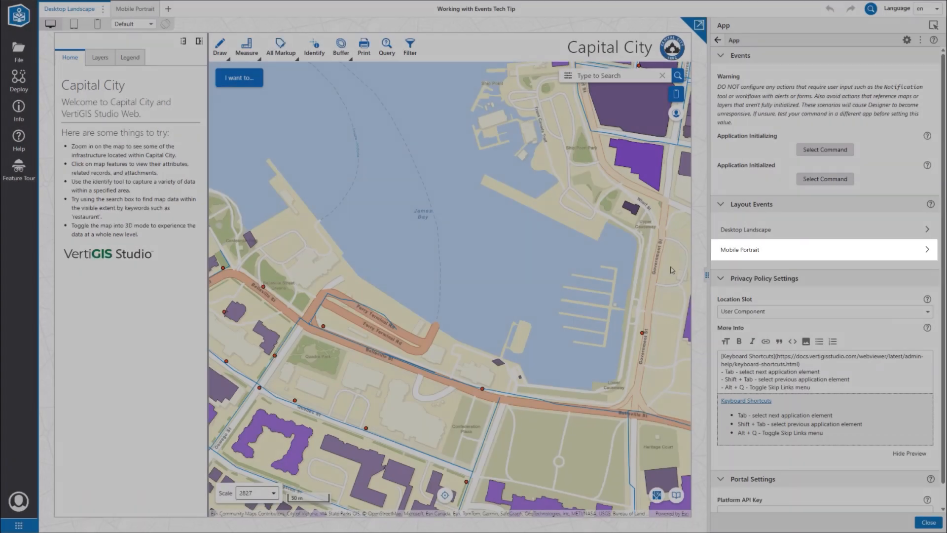
click(738, 253)
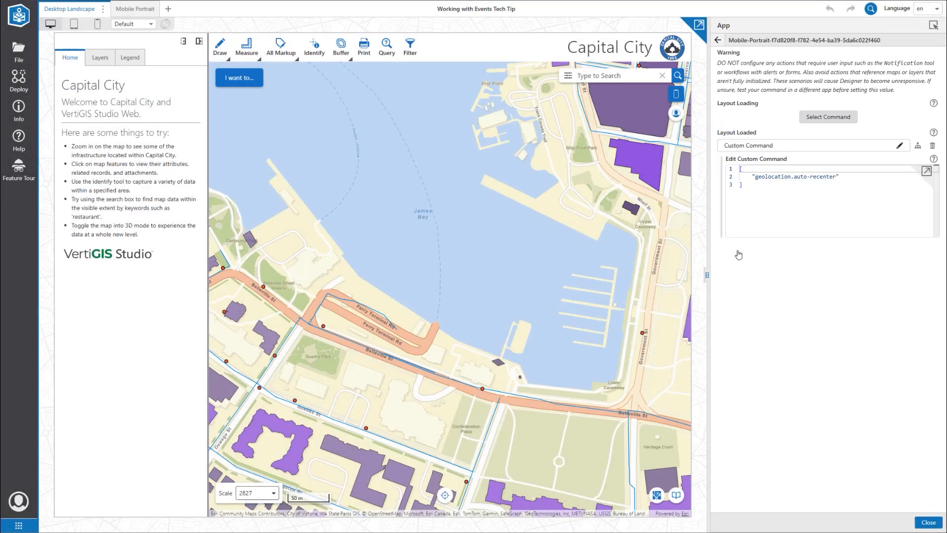
click(717, 40)
click(762, 236)
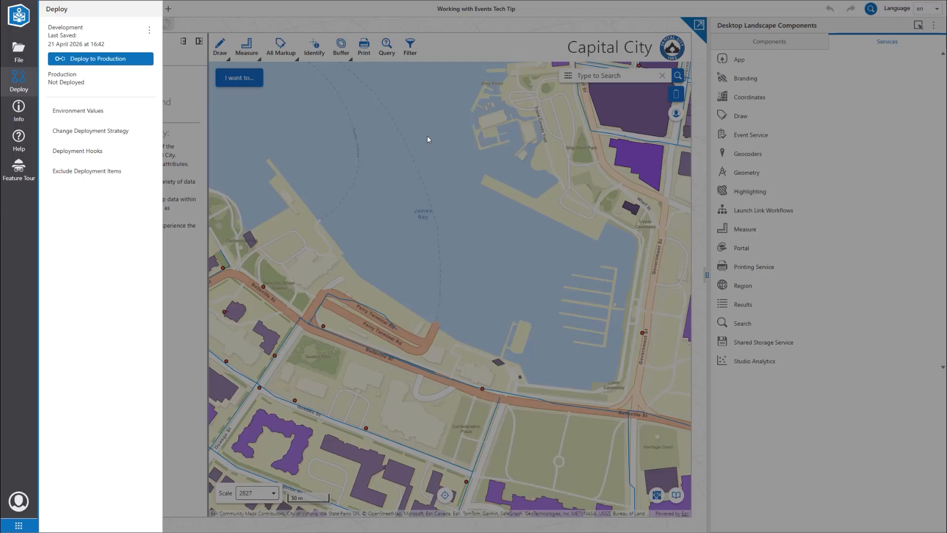
Generate a development launch link that runs the Get Workflow Inputs workflow, inspect the end of its URL, and open the Launch Link Workflows service.
click(149, 30)
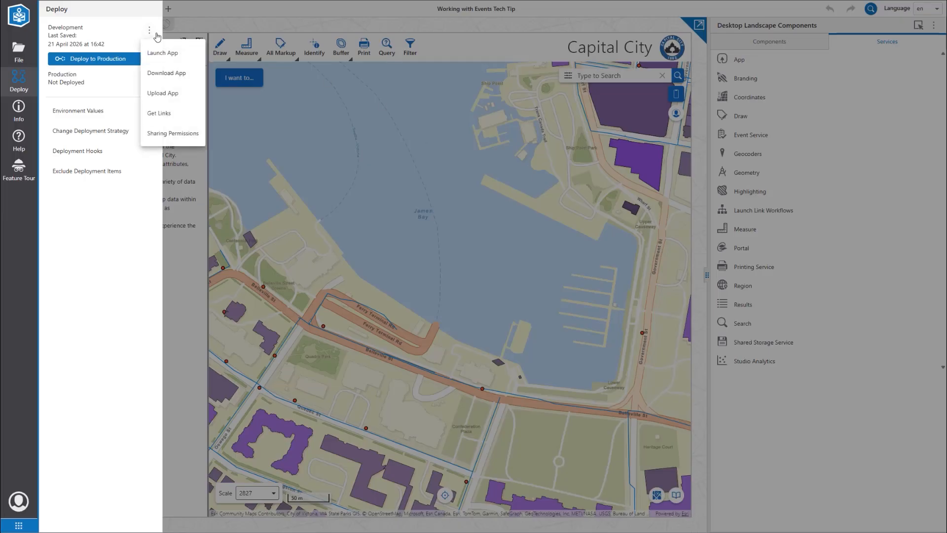
click(177, 111)
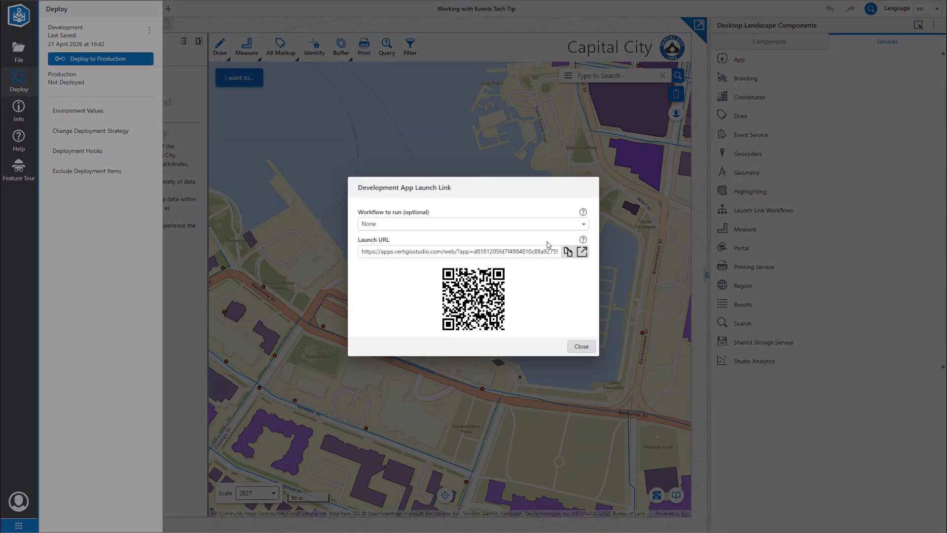
click(540, 226)
click(526, 251)
click(530, 240)
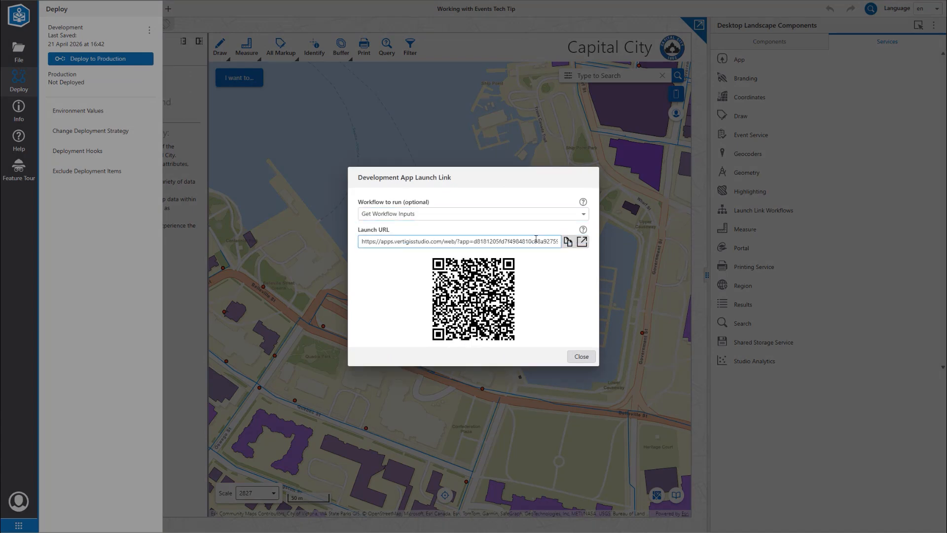
key(End)
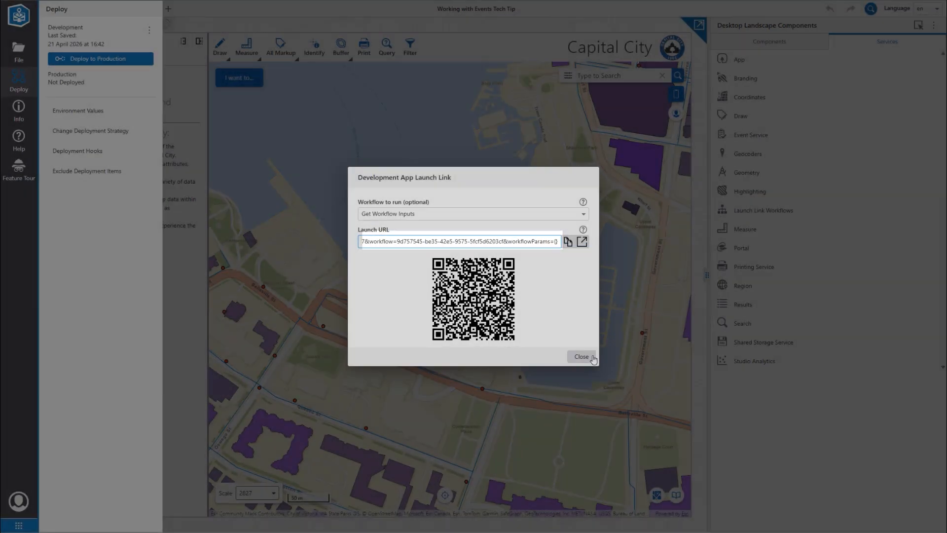
click(589, 358)
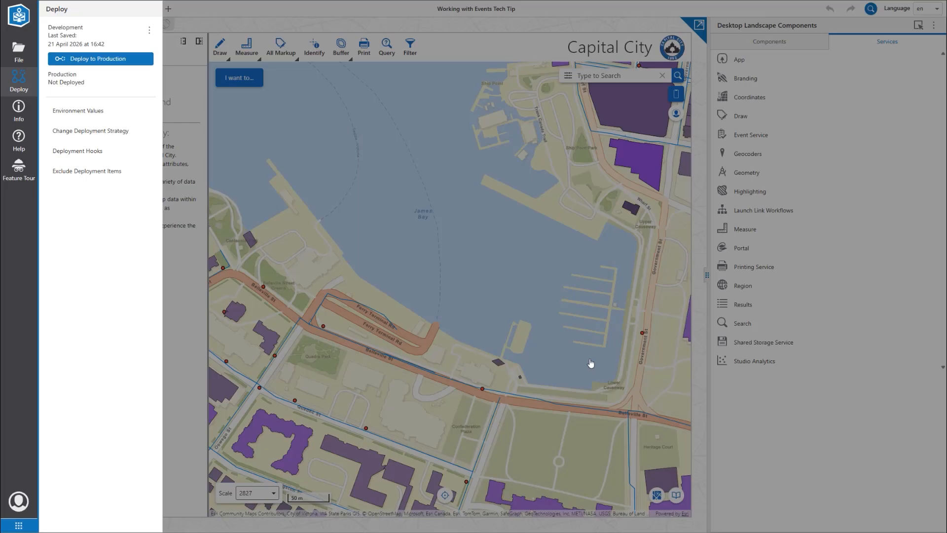
click(768, 210)
click(769, 210)
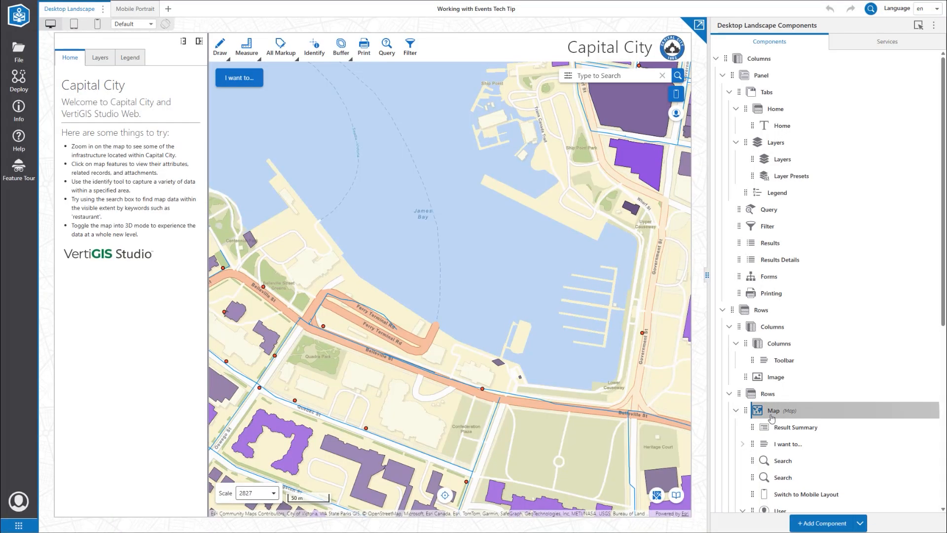
Examine the Map component's event commands and open the App service settings.
click(770, 417)
scroll(771, 421, down, 5)
click(761, 341)
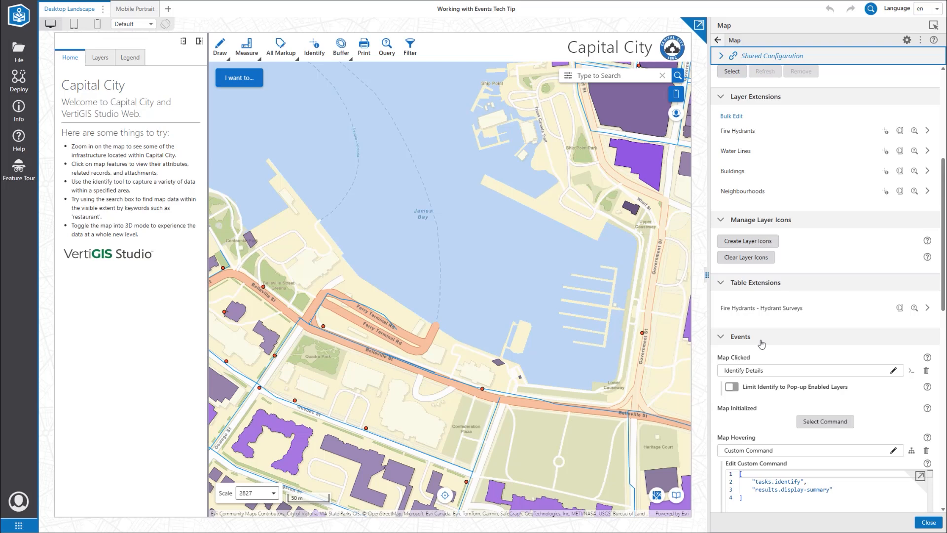
click(718, 40)
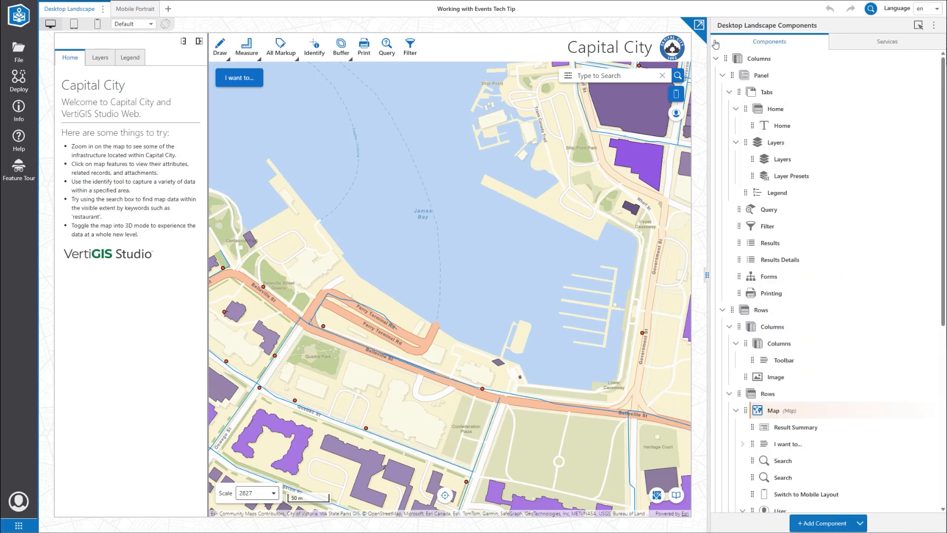
click(893, 48)
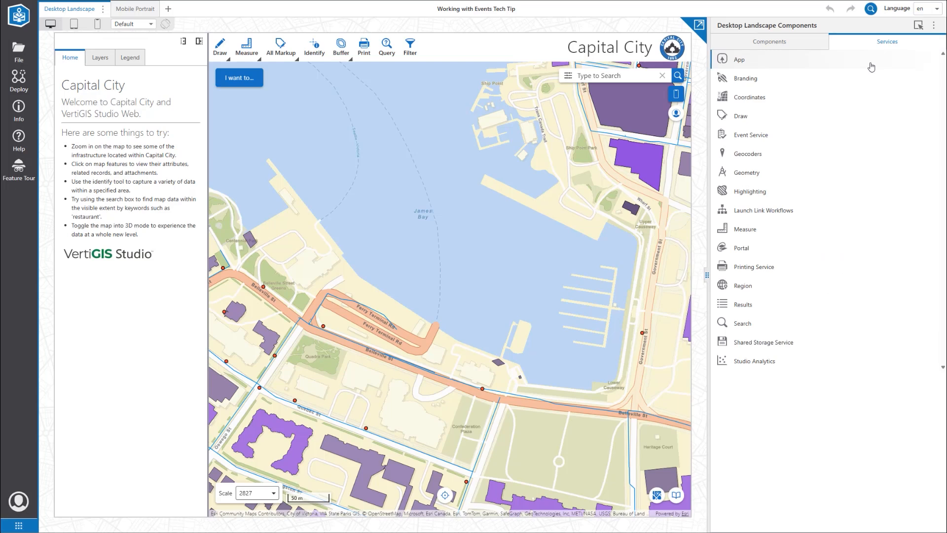
click(871, 63)
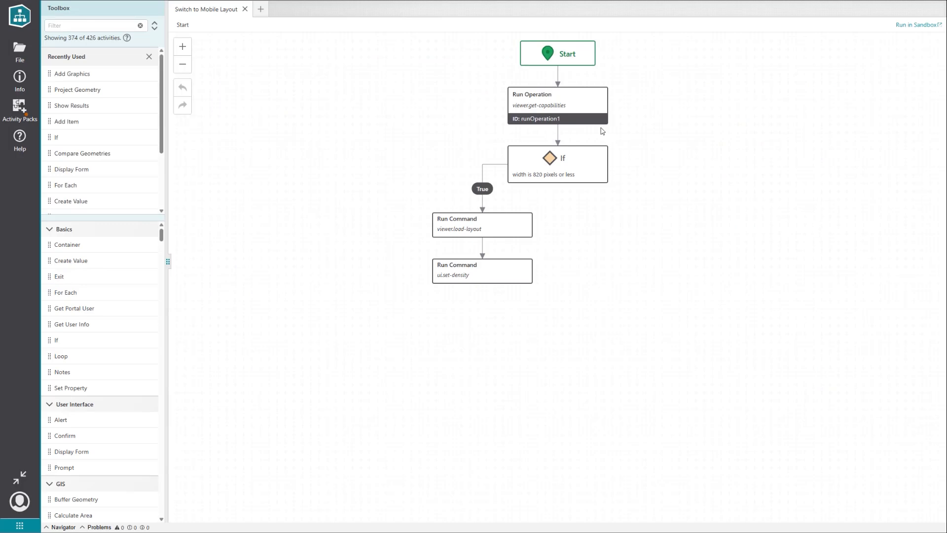
Inspect the Switch to Mobile Layout workflow's get-capabilities operation, its If condition on width, and the viewer.load-layout command parameter.
click(582, 117)
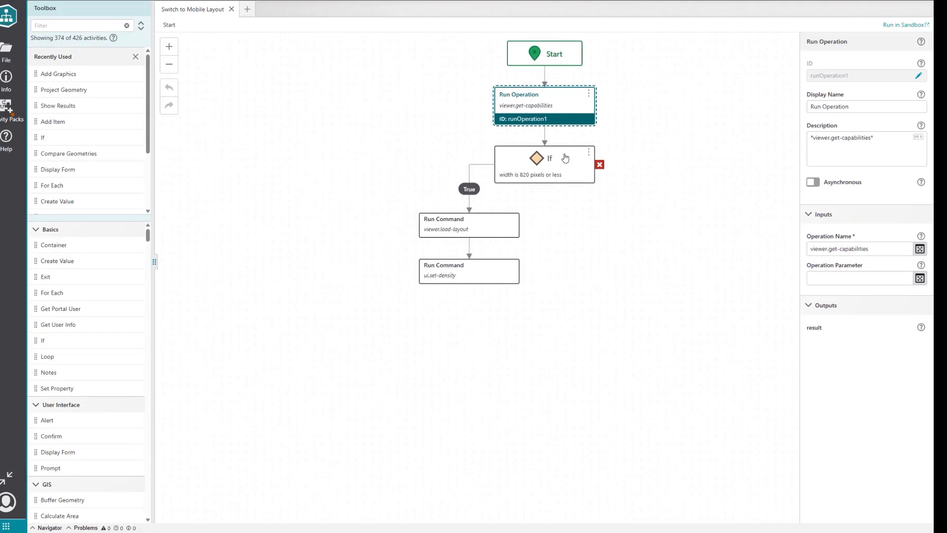
click(565, 157)
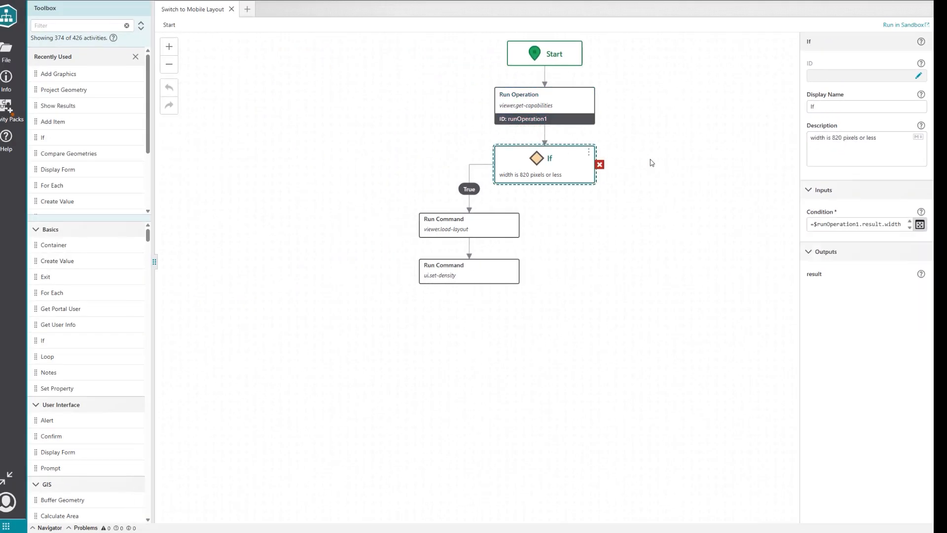
click(919, 226)
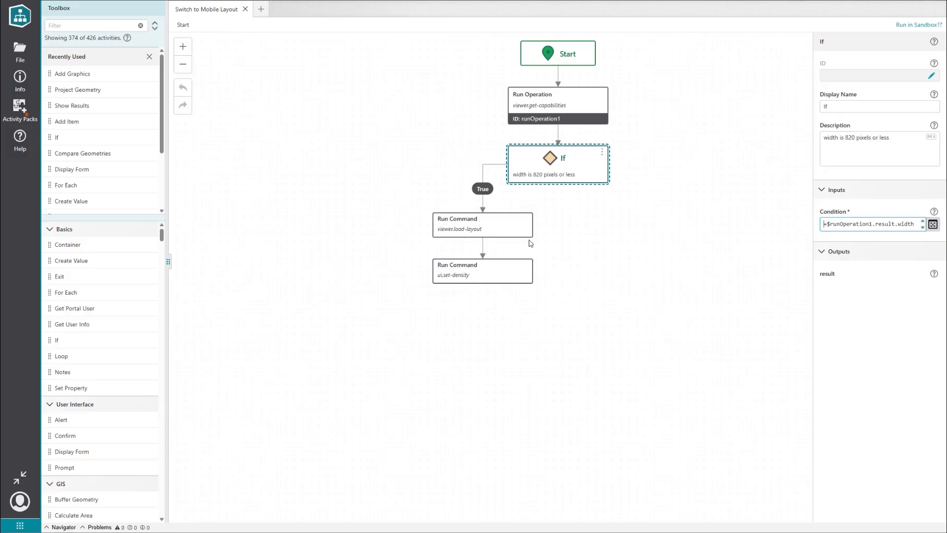
click(462, 235)
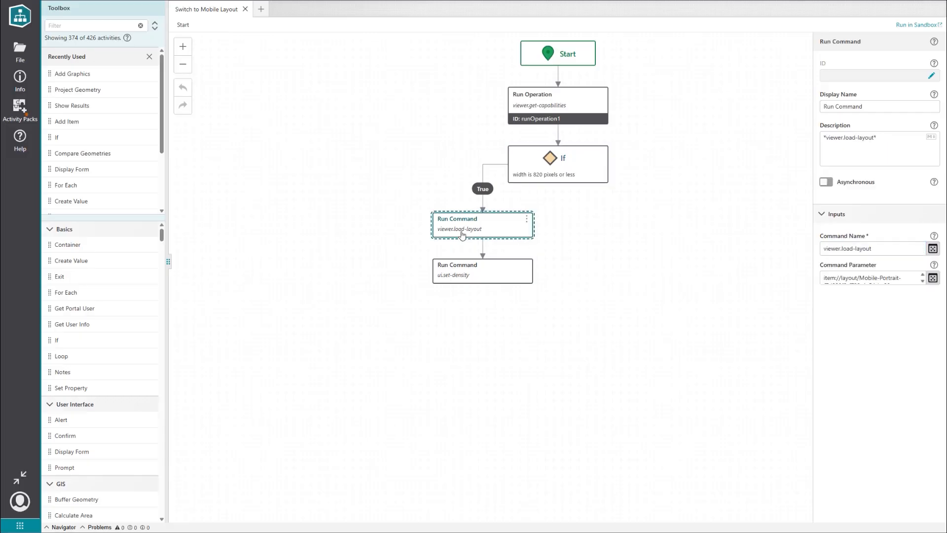
click(936, 279)
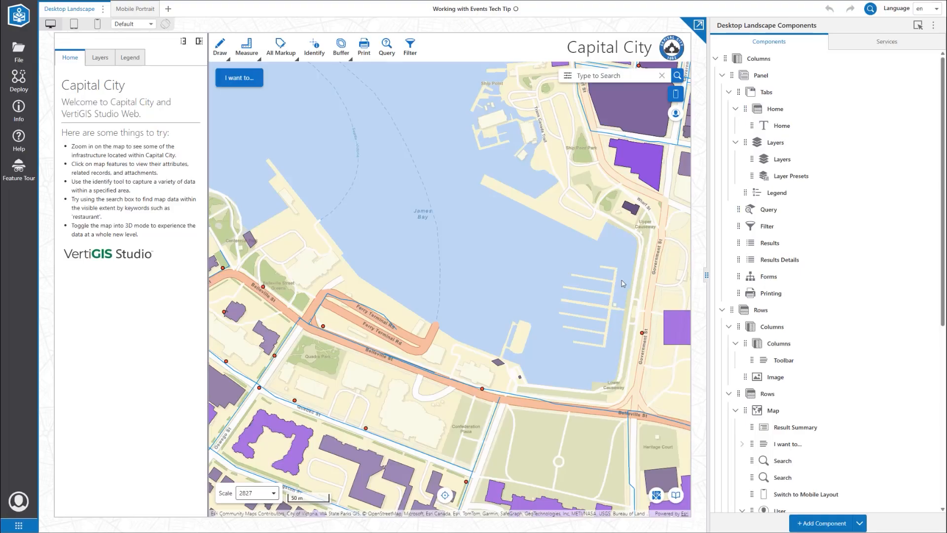
Convert the Switch to Mobile Layout button's command to a custom command, and check its layout ID against the workflow's viewer.load-layout parameter.
click(918, 27)
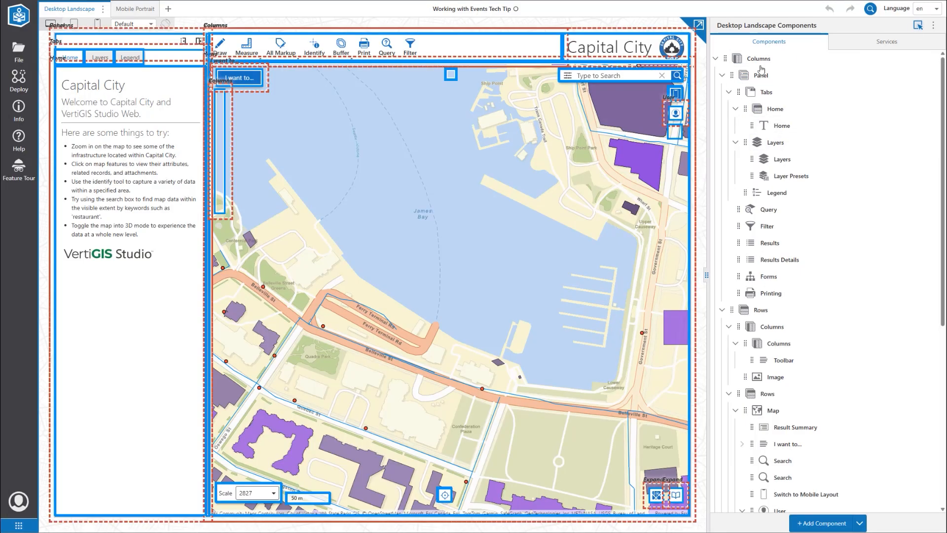
click(676, 94)
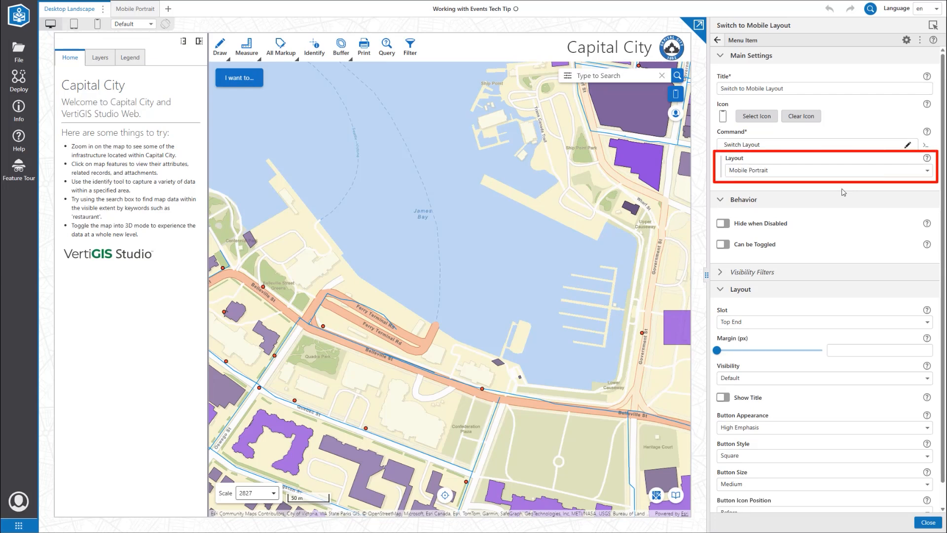
click(926, 145)
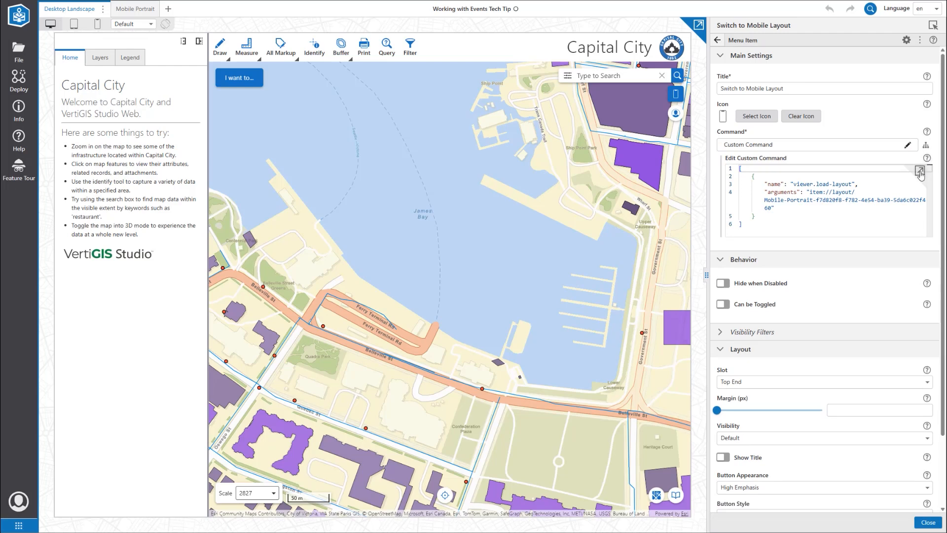
click(919, 171)
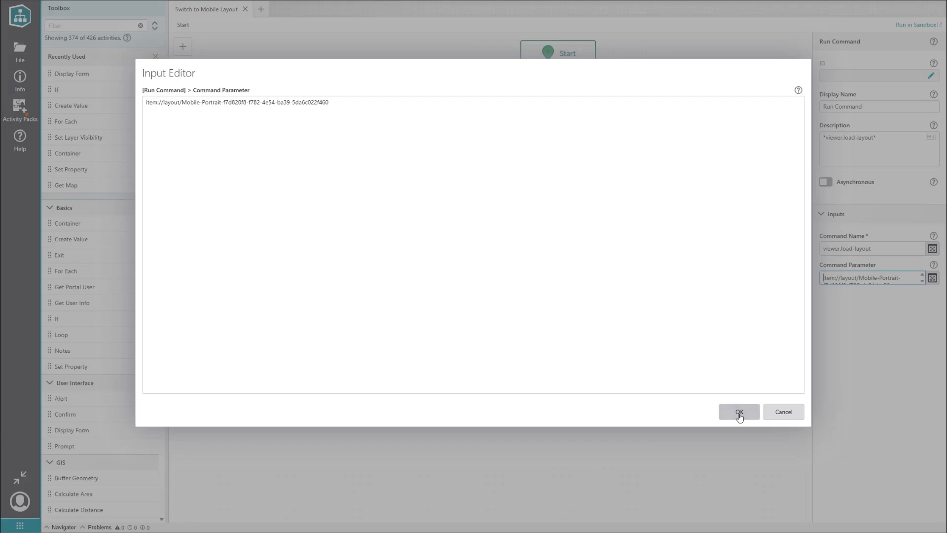
click(739, 412)
click(504, 275)
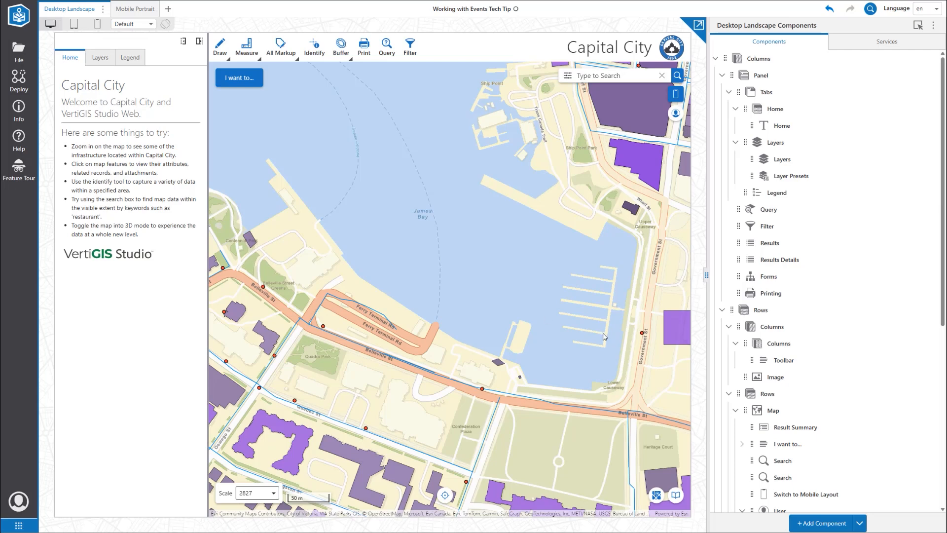
Add an Alert command to the Map's Map Initialized event with the text "This app is currently in its user testing phase.".
click(771, 413)
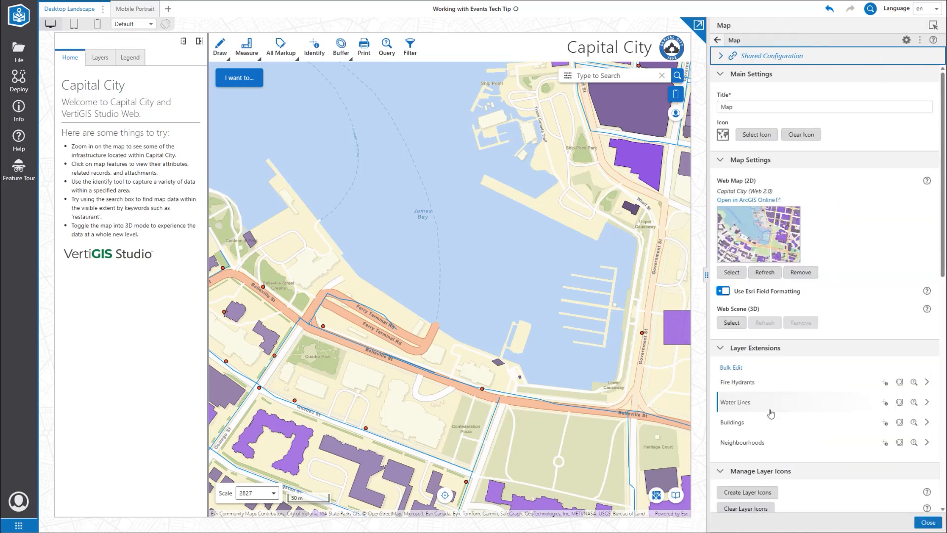
scroll(771, 412, down, 7)
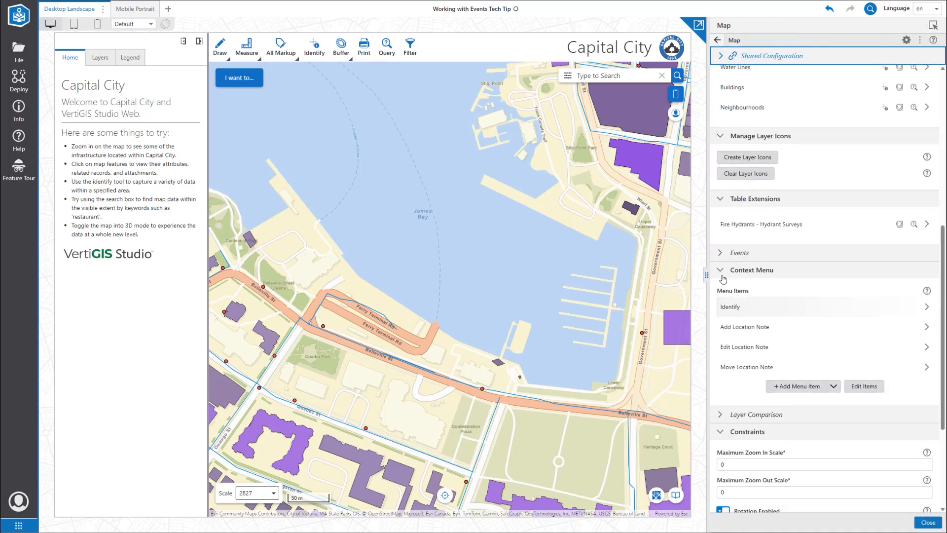
click(720, 253)
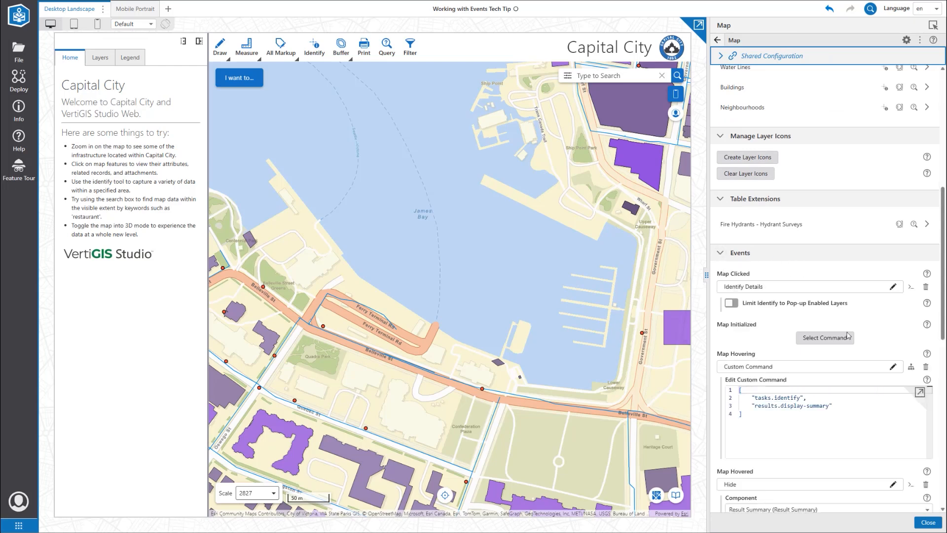
click(833, 339)
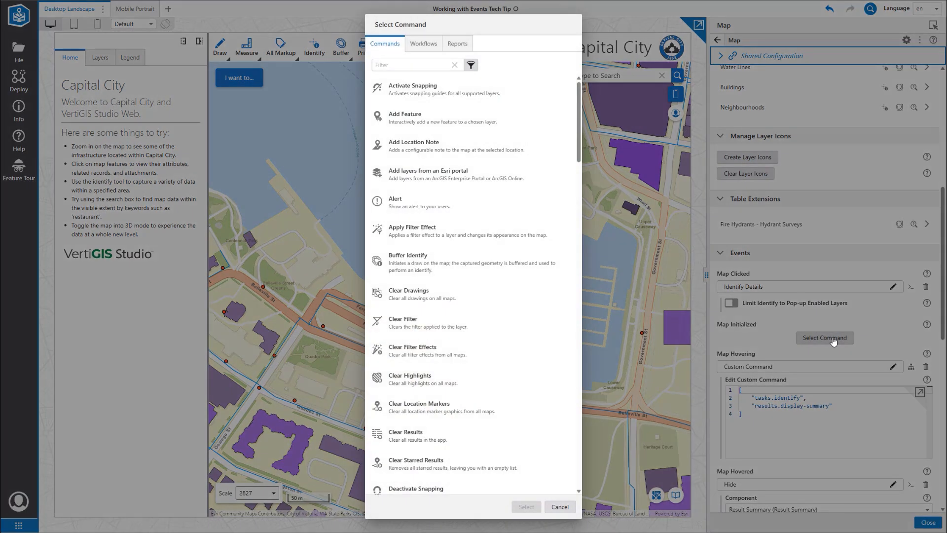
click(451, 206)
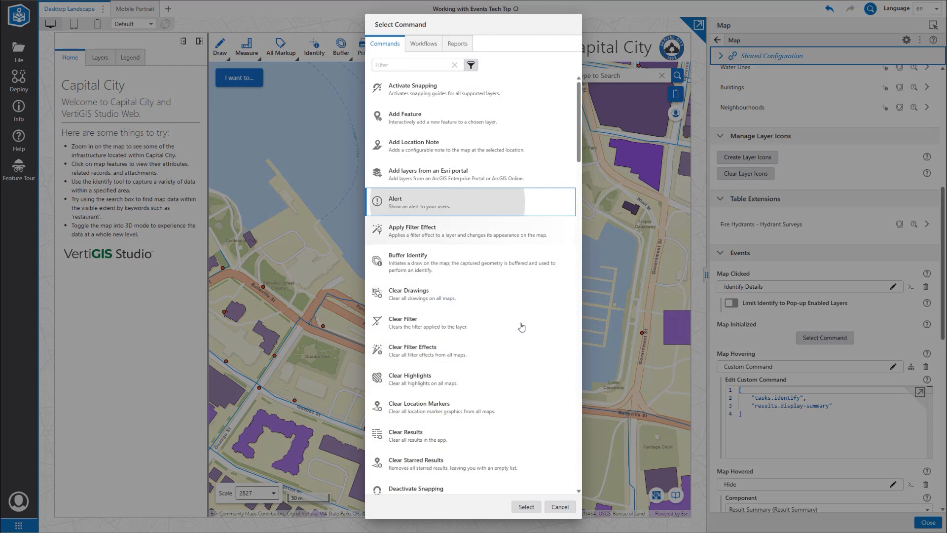
click(527, 507)
click(775, 398)
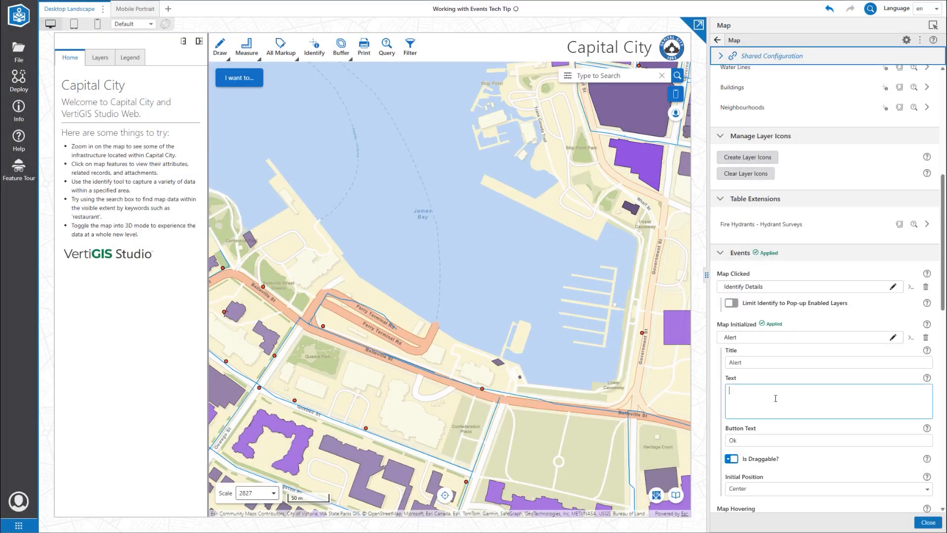
key(ctrl+v)
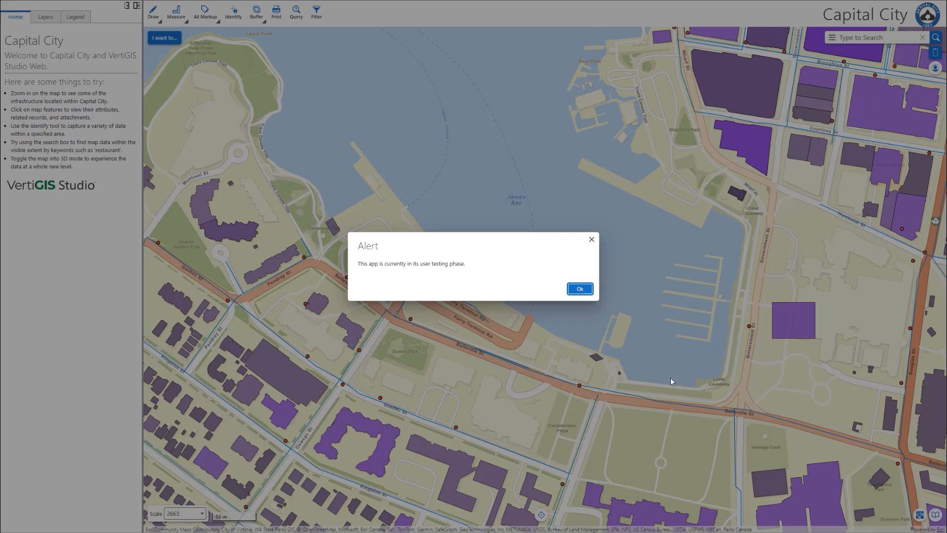
Emulate an iPad Air screen in the browser's developer tools and reload the launched app to test the mobile layout switch.
key(F12)
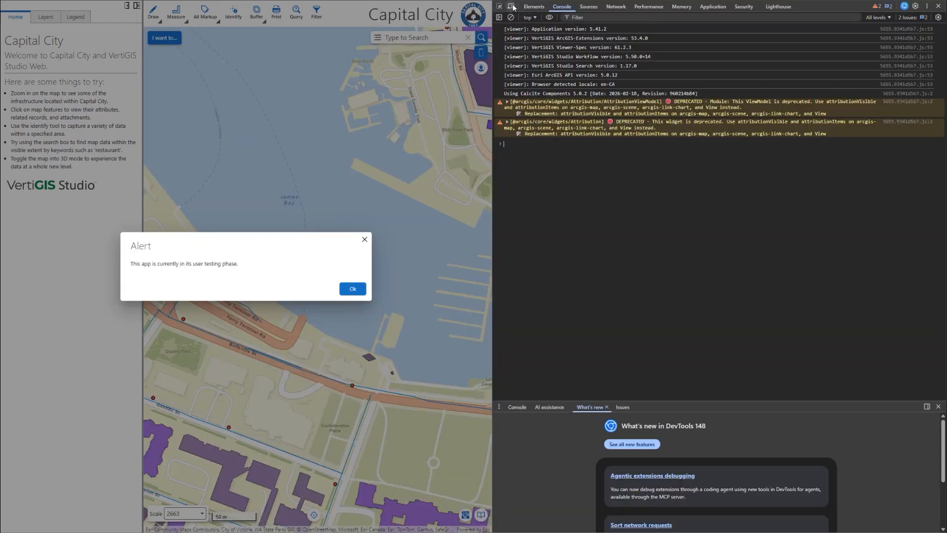
click(511, 7)
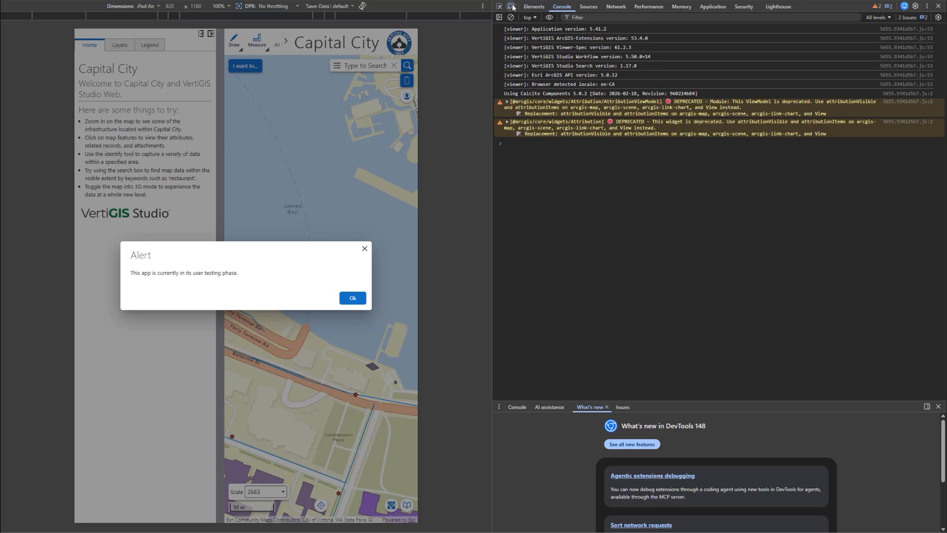
key(F5)
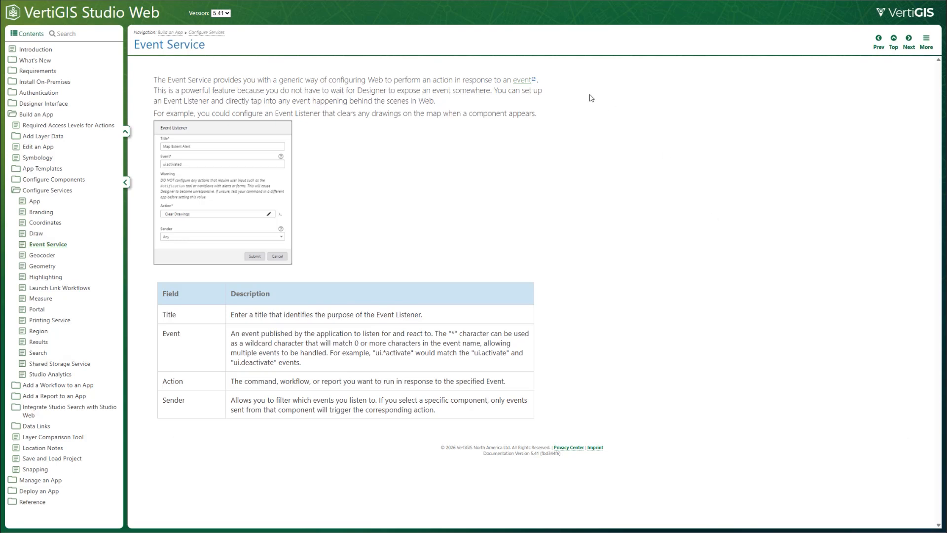
Open the Events Reference linked from the Event Service documentation and read through the available events and their arguments.
click(524, 80)
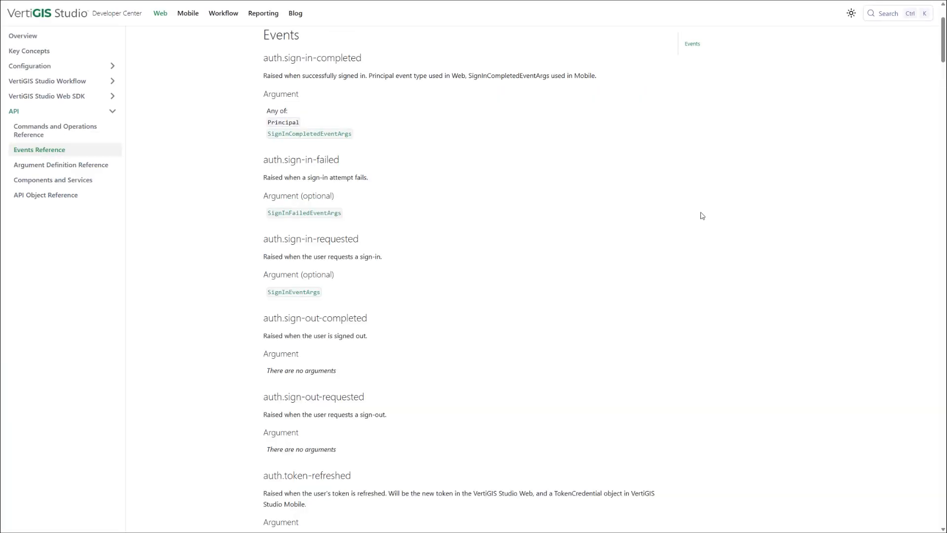
scroll(703, 215, down, 9)
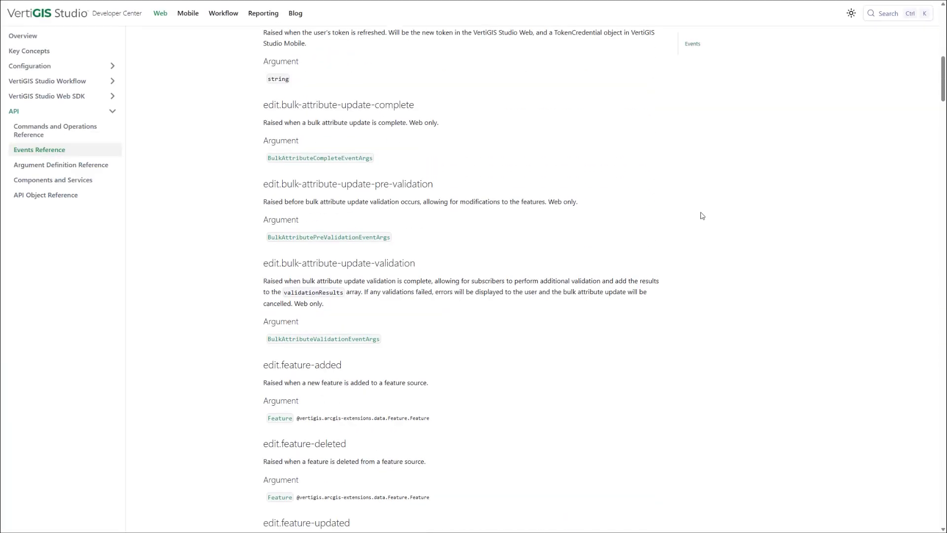
scroll(702, 216, down, 14)
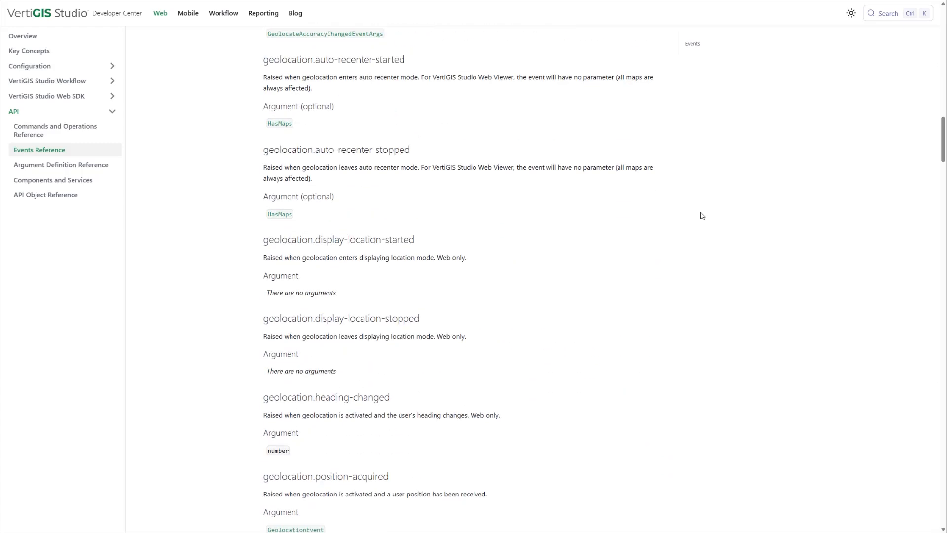
scroll(702, 215, down, 14)
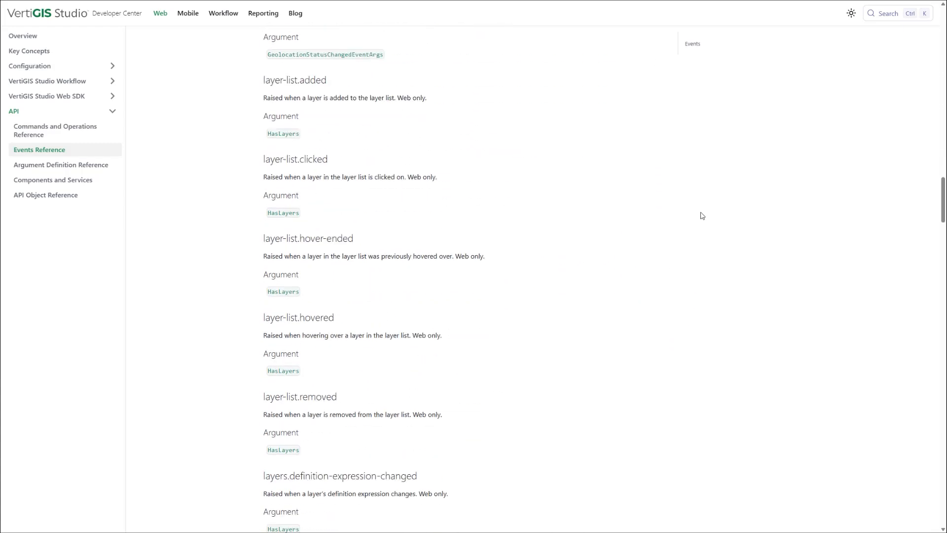
scroll(702, 216, down, 17)
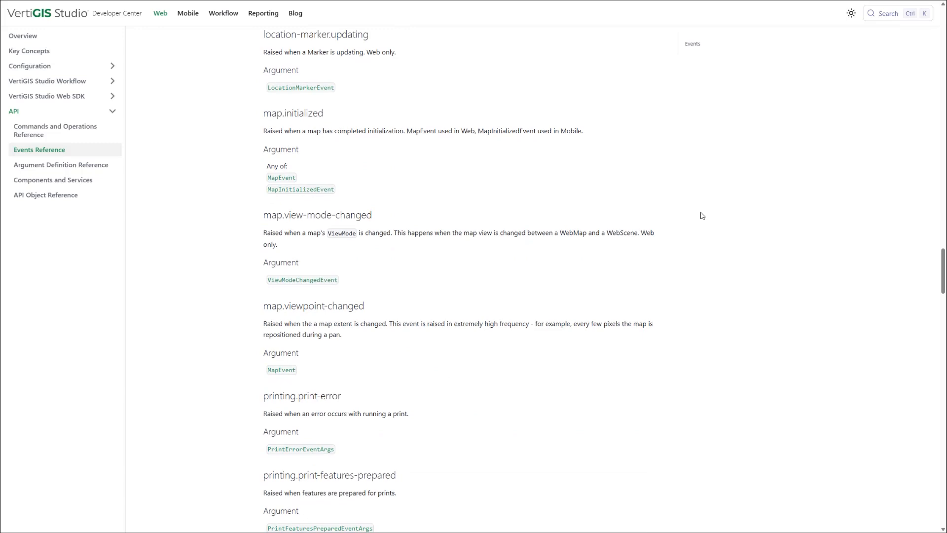
scroll(702, 216, down, 18)
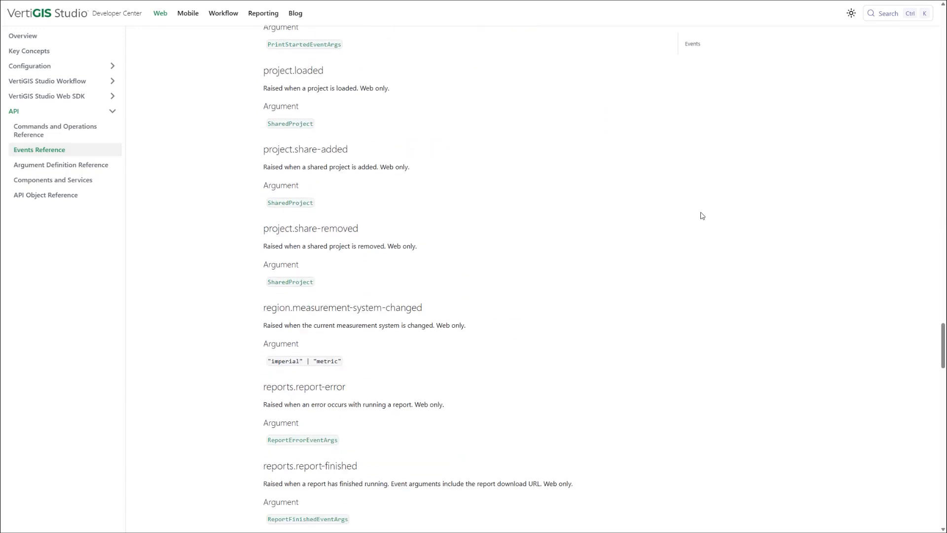
scroll(702, 215, down, 17)
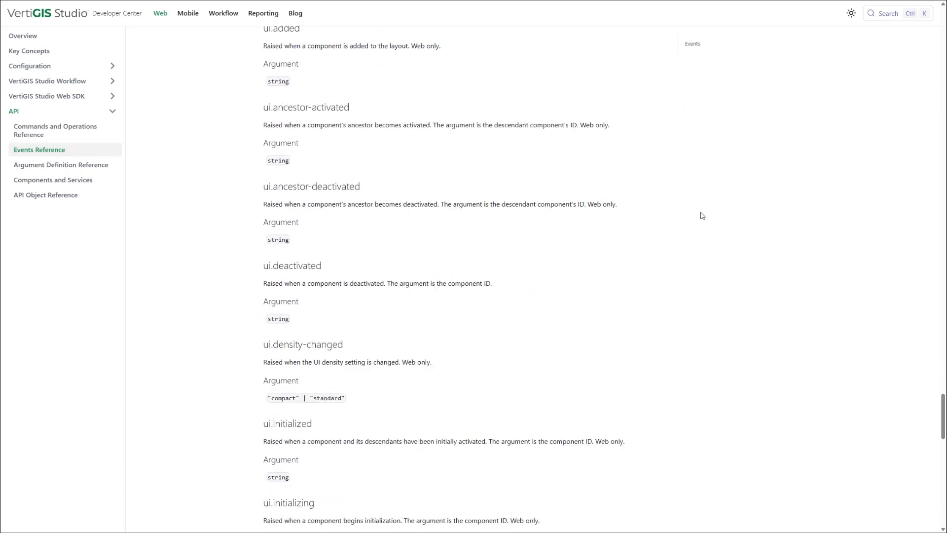
scroll(703, 216, down, 20)
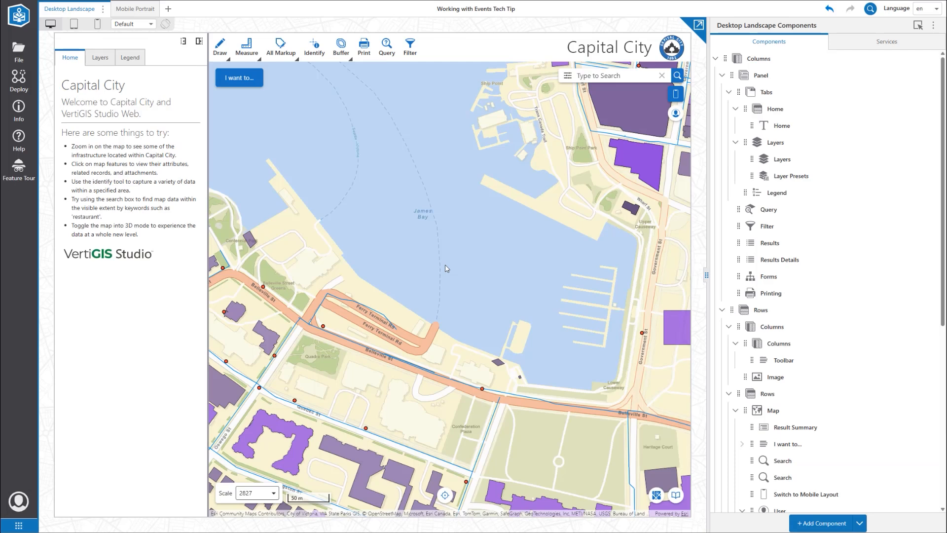
Add a Bulk Attribute Update component to the Panel, directly below Results Details.
click(811, 524)
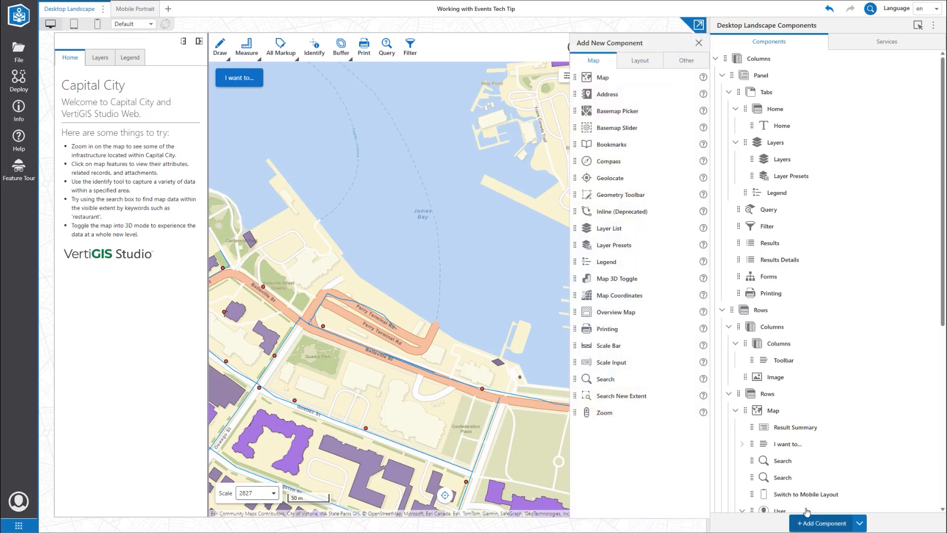
click(684, 61)
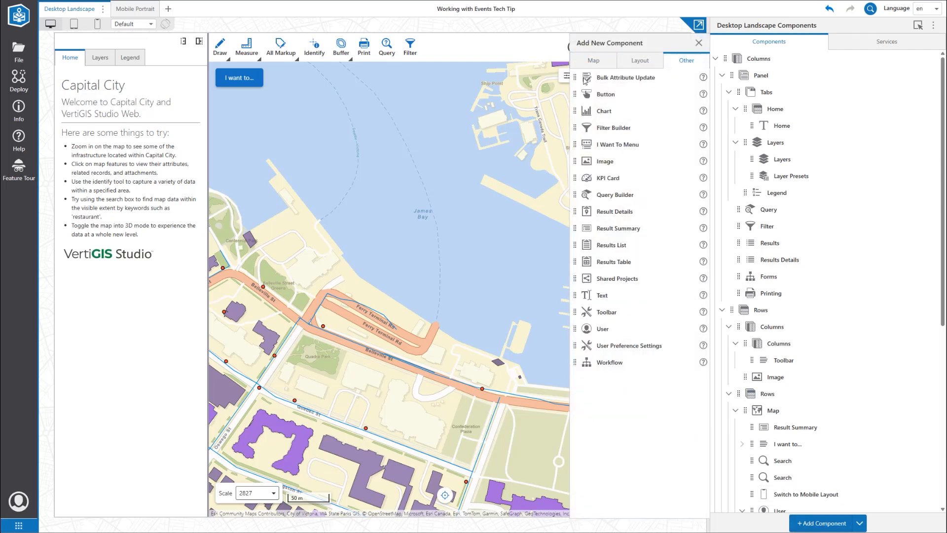
drag(587, 79, 746, 277)
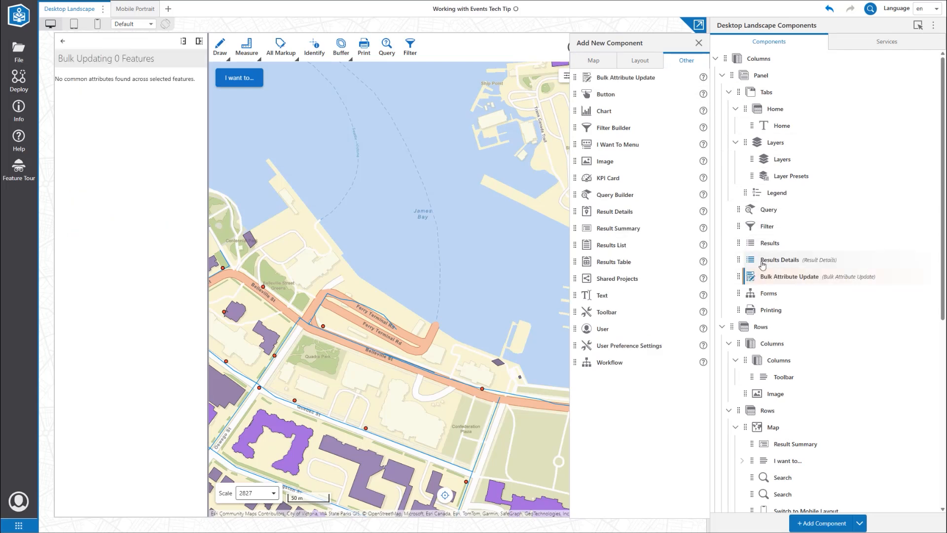
Add the Bulk Attribute Update command to the Results list's result actions.
click(752, 242)
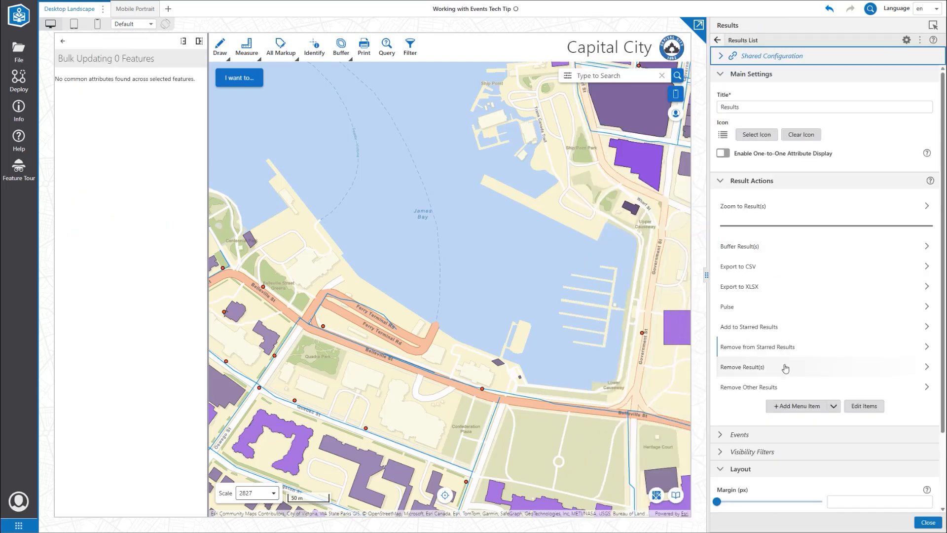
click(795, 405)
click(503, 240)
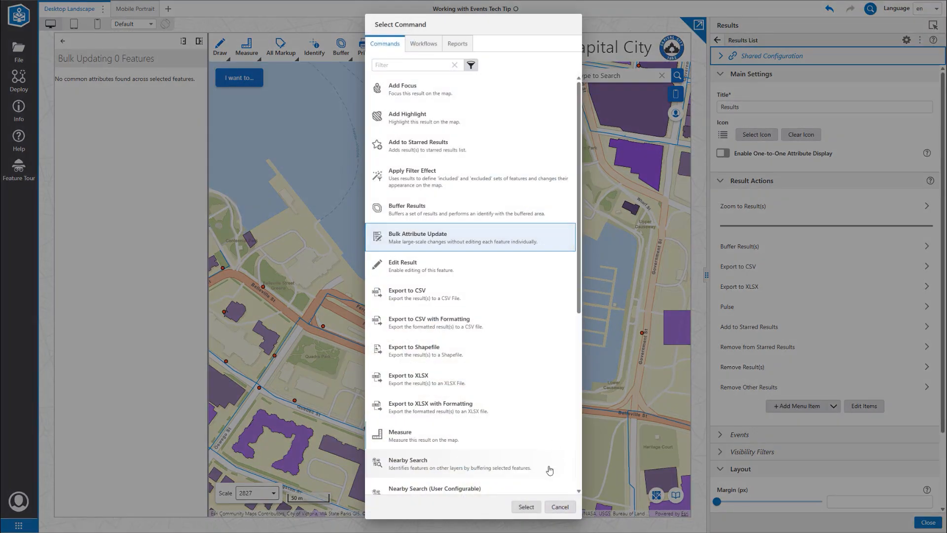
click(525, 506)
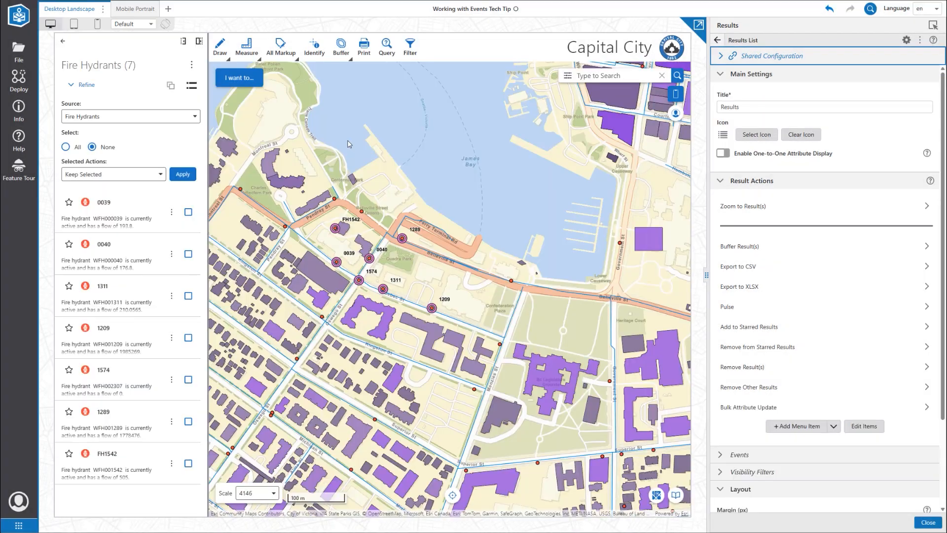
Bulk update the Status of all listed fire hydrants to inactive, and check the details of hydrant 0039.
click(192, 64)
click(228, 301)
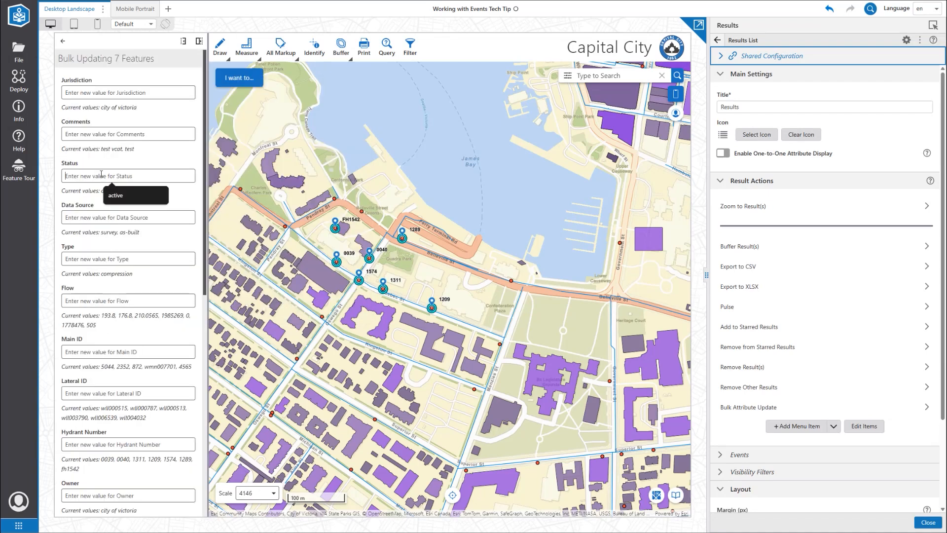
scroll(98, 183, down, 3)
scroll(98, 183, down, 5)
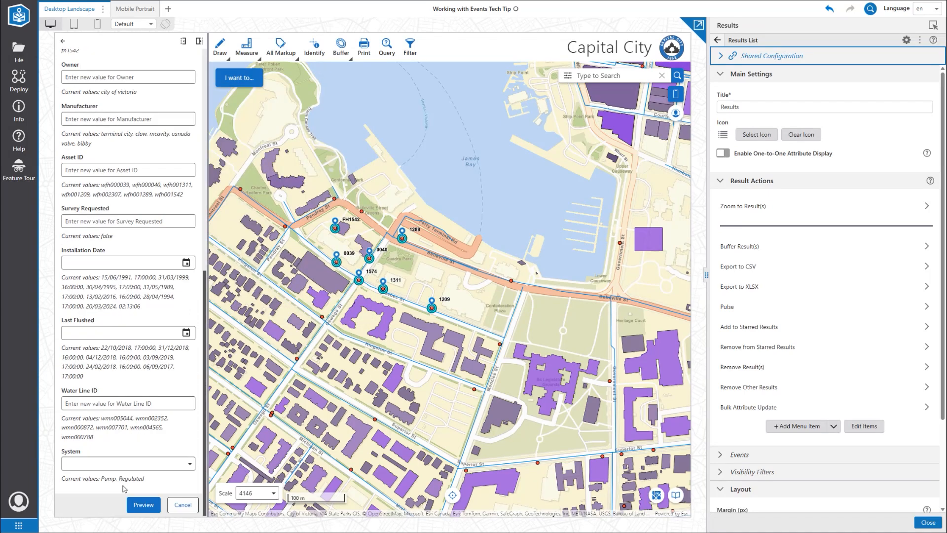
click(143, 507)
click(425, 330)
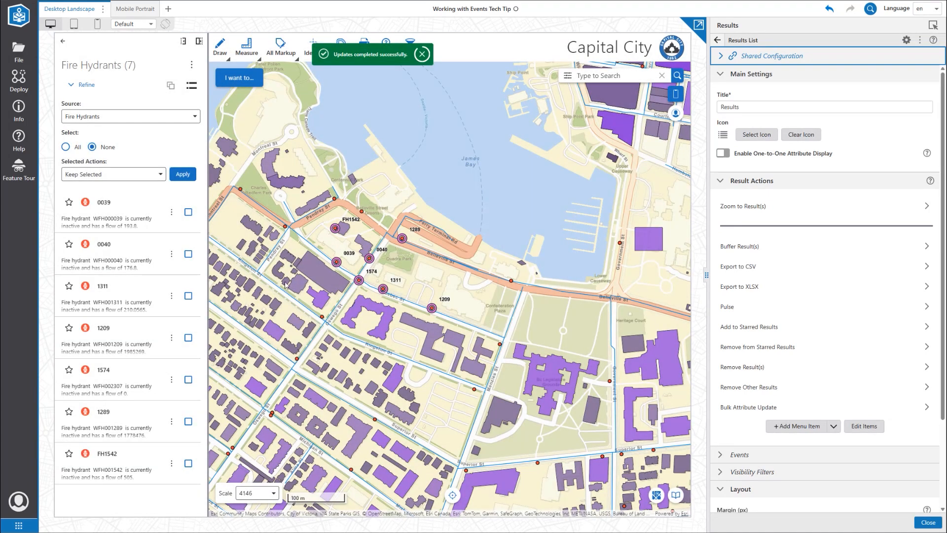
click(139, 222)
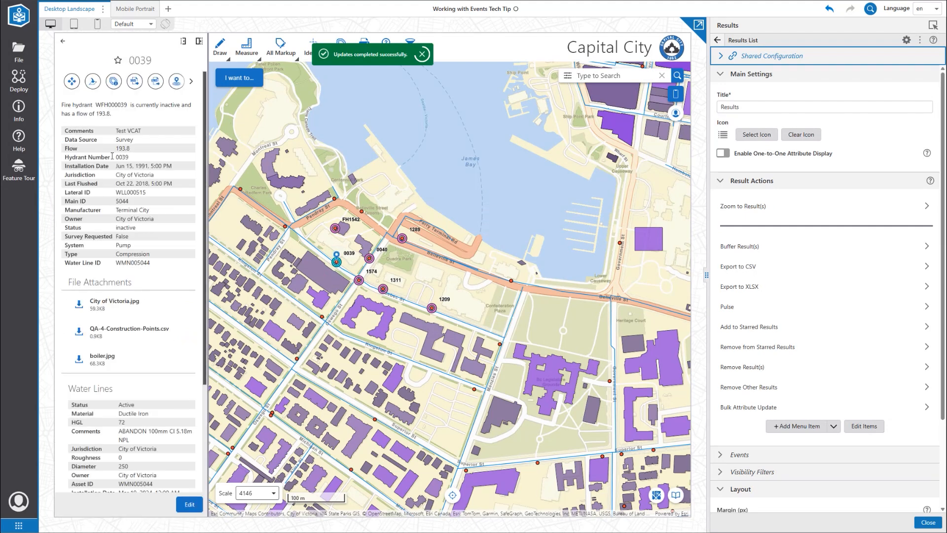
click(62, 42)
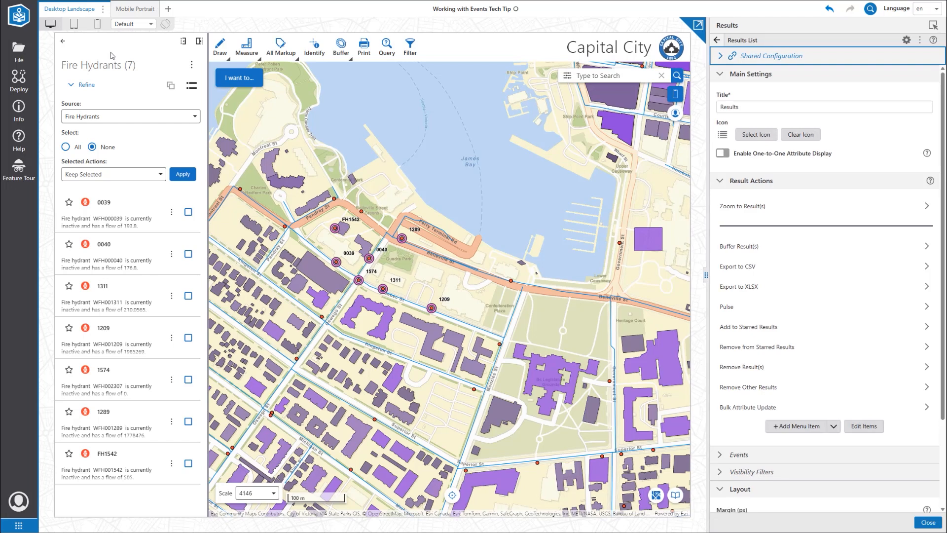
Start a new event listener in the Event Service for the edit.bulk-attribute-update-complete event.
click(716, 40)
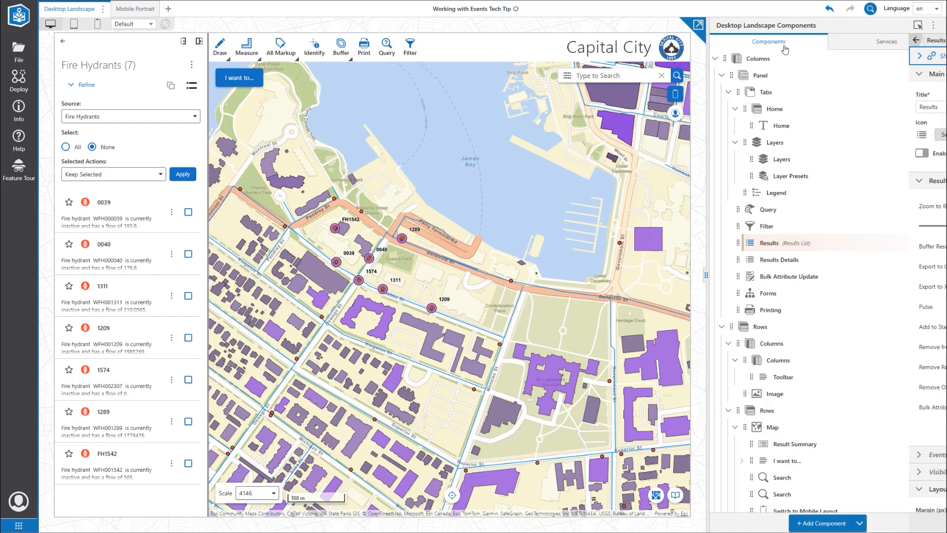
click(867, 45)
click(786, 134)
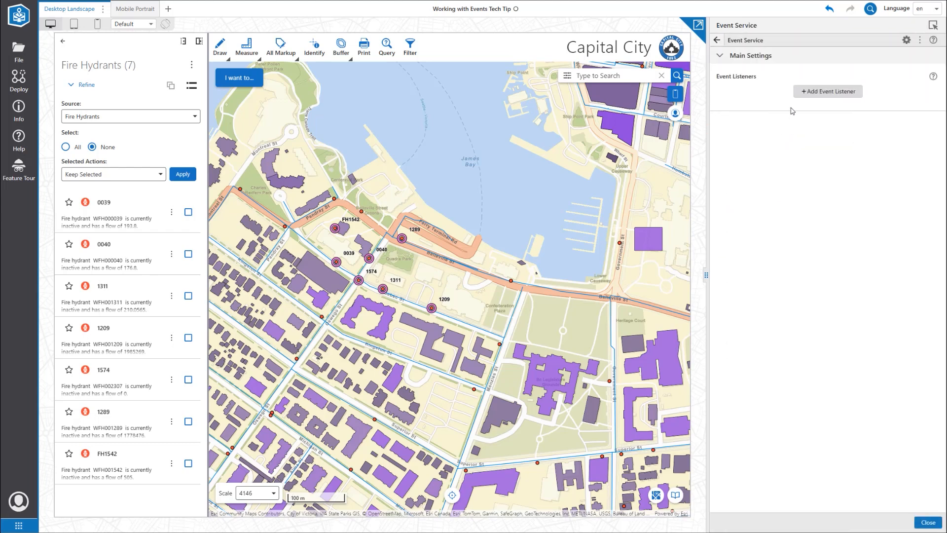
click(829, 92)
click(486, 215)
text(ed)
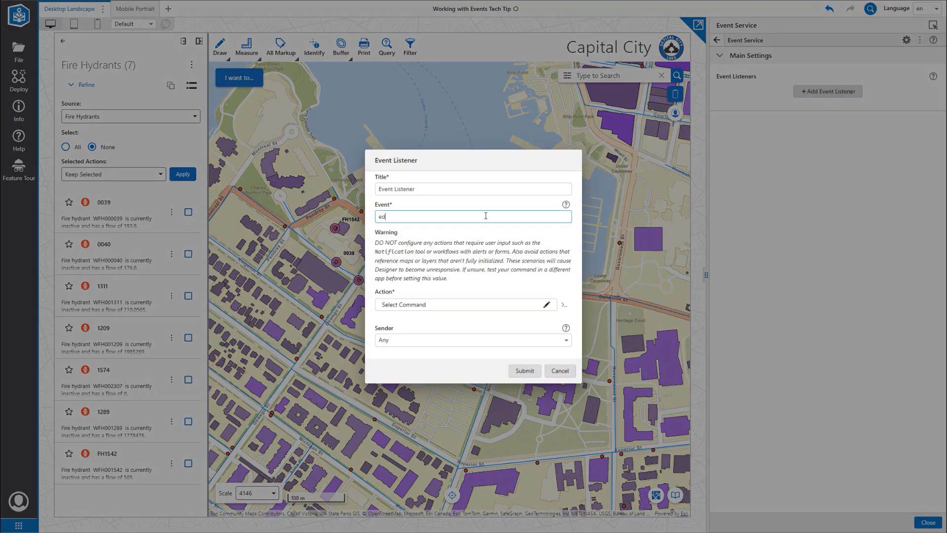
text(it.bulk-attribute-update-complete)
Set the listener's action to a custom command running "results.display-details", and check the BulkAttributeCompleteEventArgs definition in the Events Reference.
click(512, 309)
drag(581, 142, 582, 444)
click(538, 487)
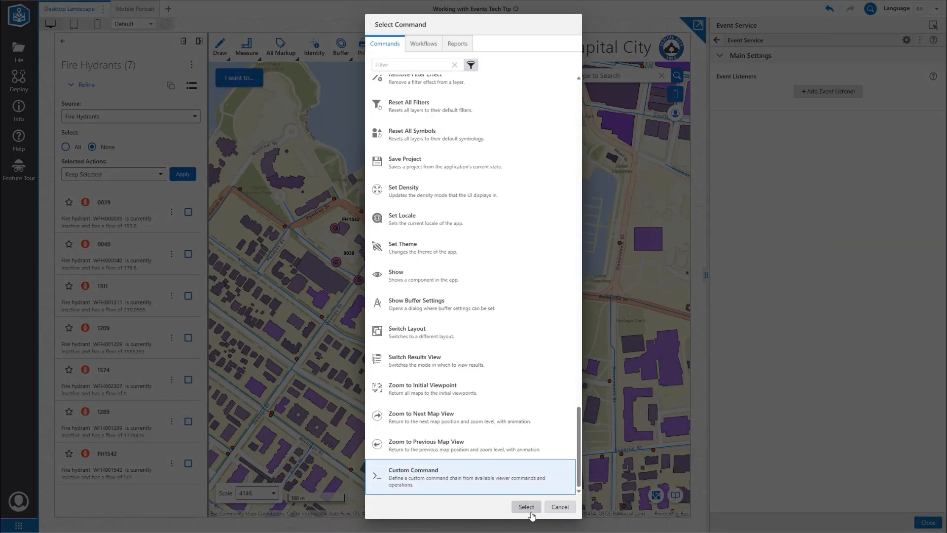
click(526, 507)
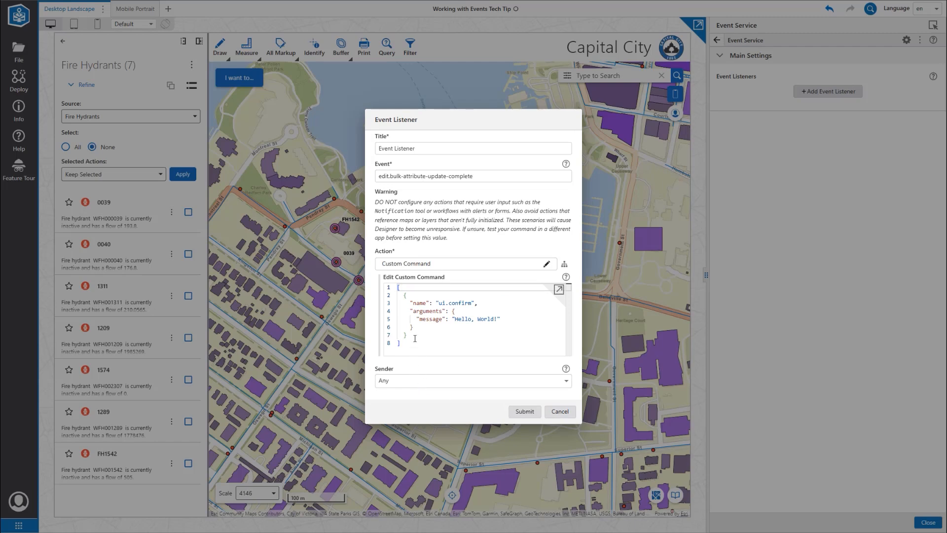
drag(415, 338, 403, 295)
text(results.disp)
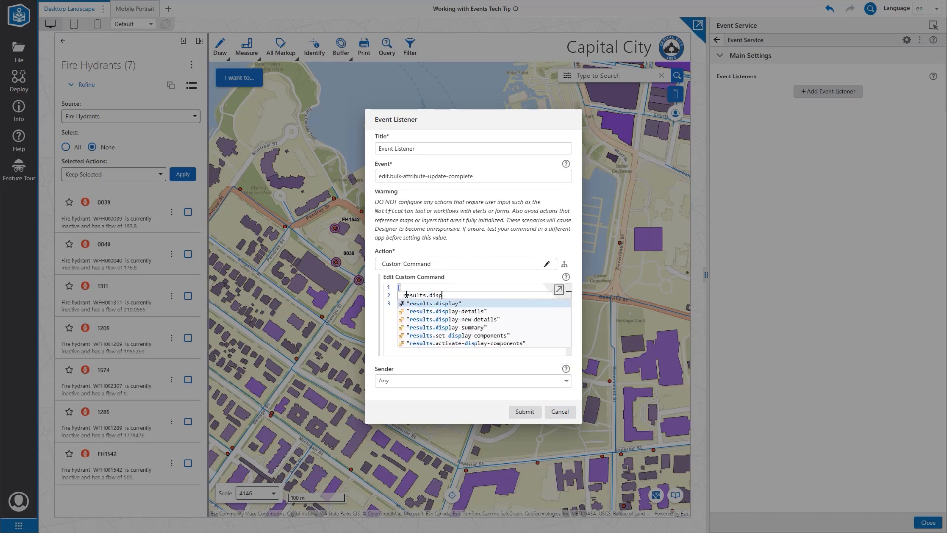
text(lay-details)
key(Down)
key(Return)
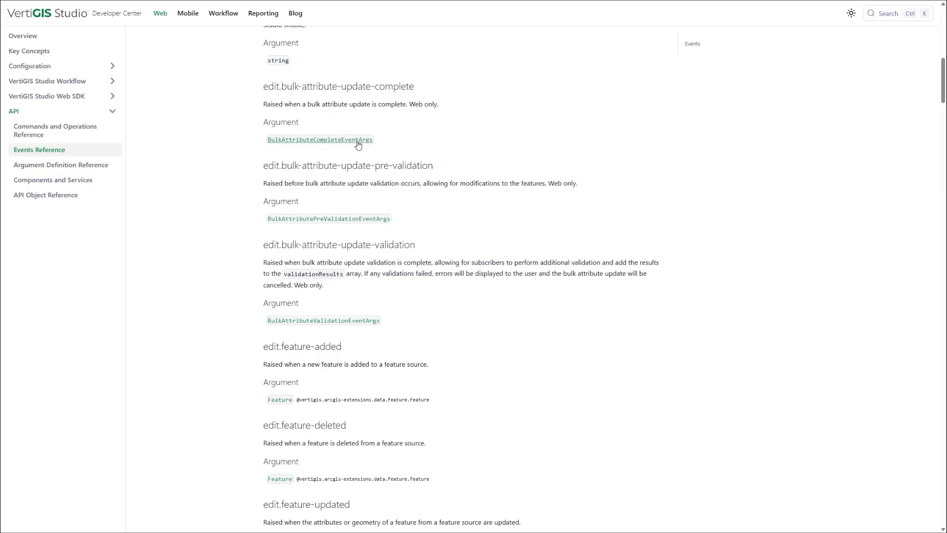
click(359, 143)
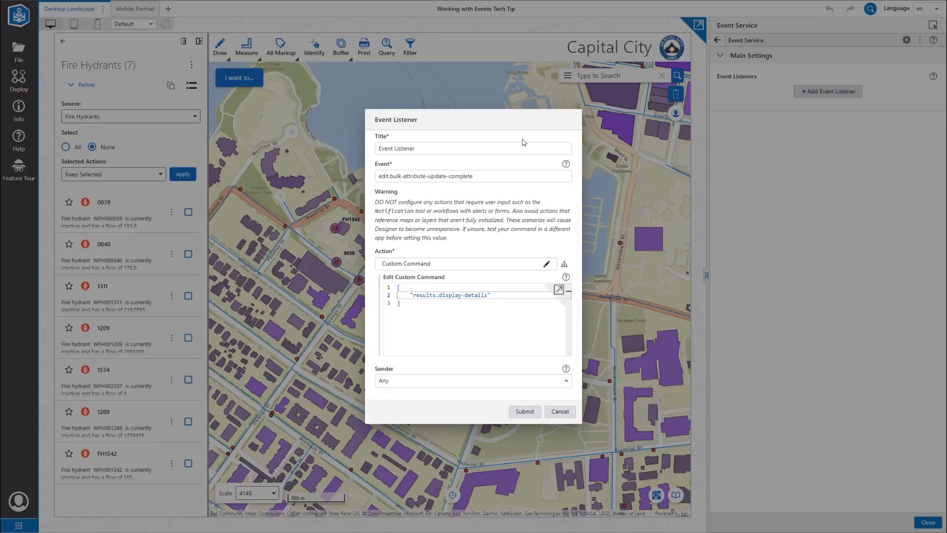
Title the listener "Display Details After Bulk Attribute Update" and submit it.
drag(523, 148, 367, 148)
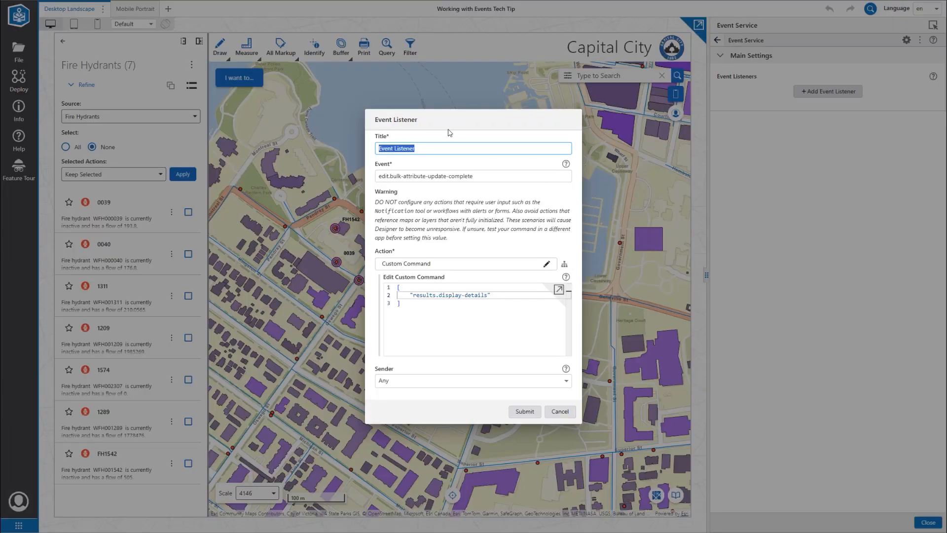
text(Display Details After Bulk Attribute Update)
click(529, 414)
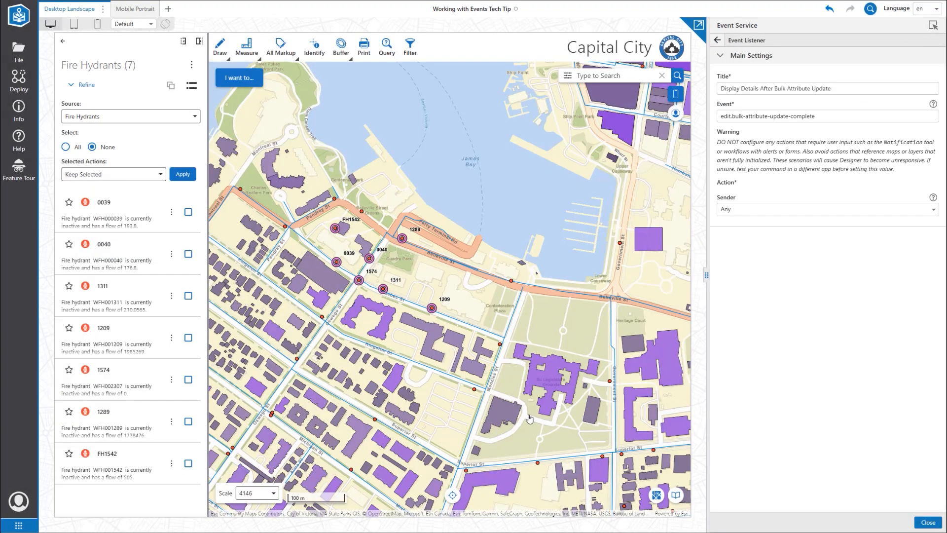
Test the listener by bulk updating the Status of all listed fire hydrants to active.
click(191, 65)
click(235, 303)
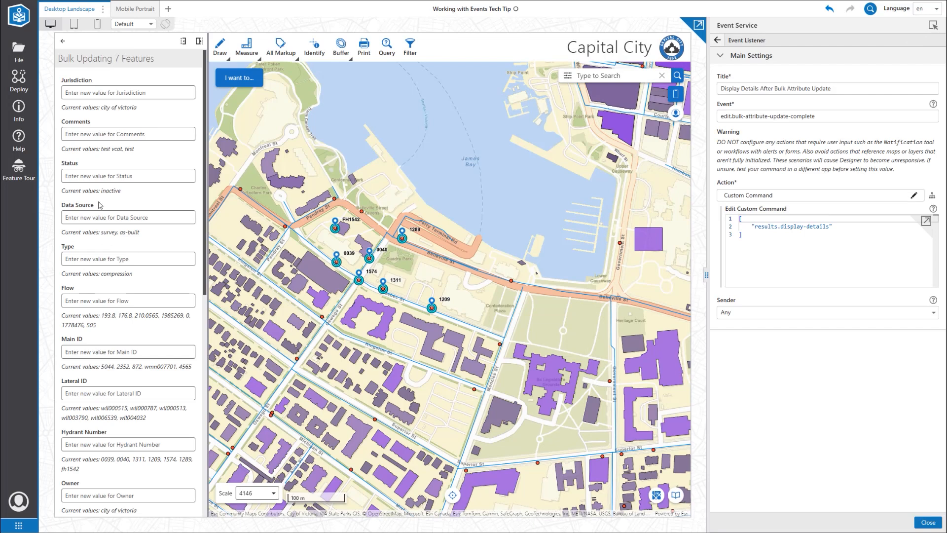
click(94, 176)
text(active)
scroll(128, 296, down, 10)
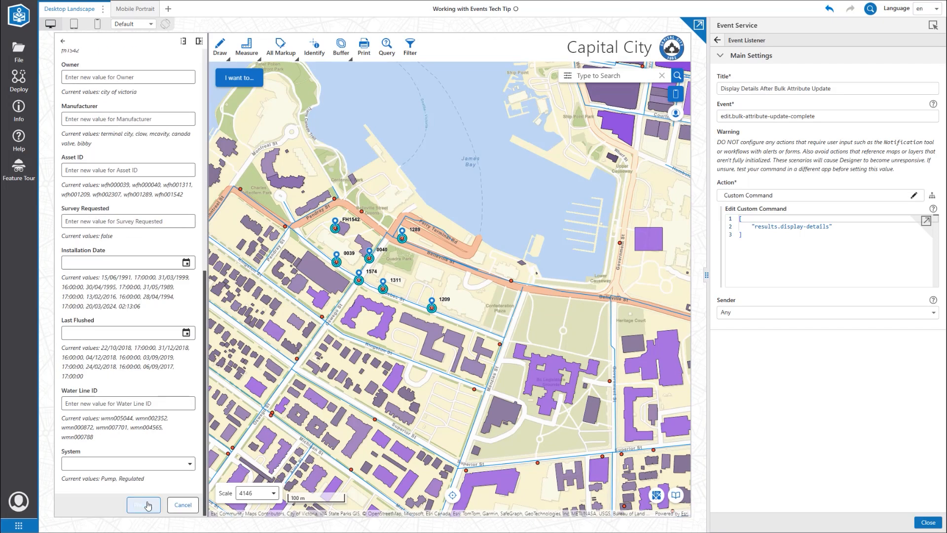
click(143, 504)
click(434, 329)
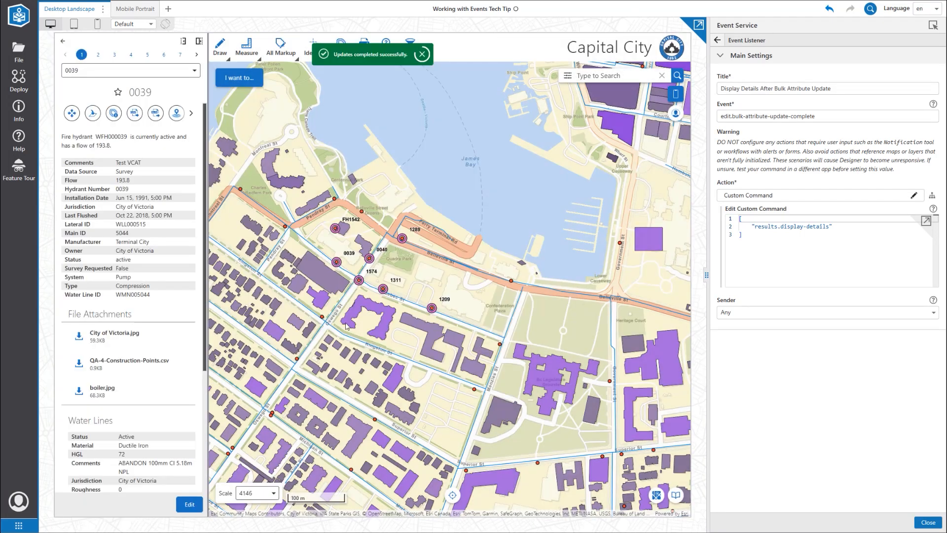
Page through the second, third and fourth hydrants in the result details to check their updated attributes.
click(99, 54)
click(114, 55)
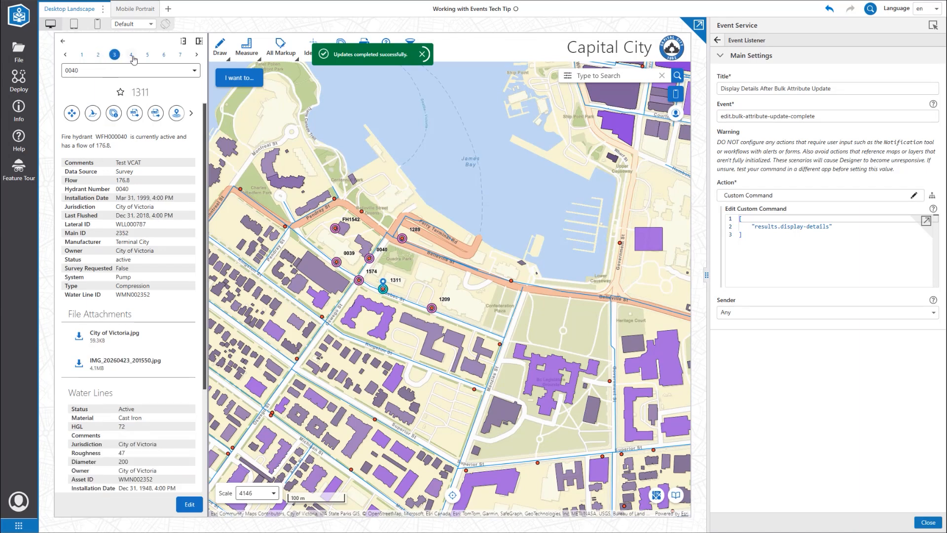
click(131, 55)
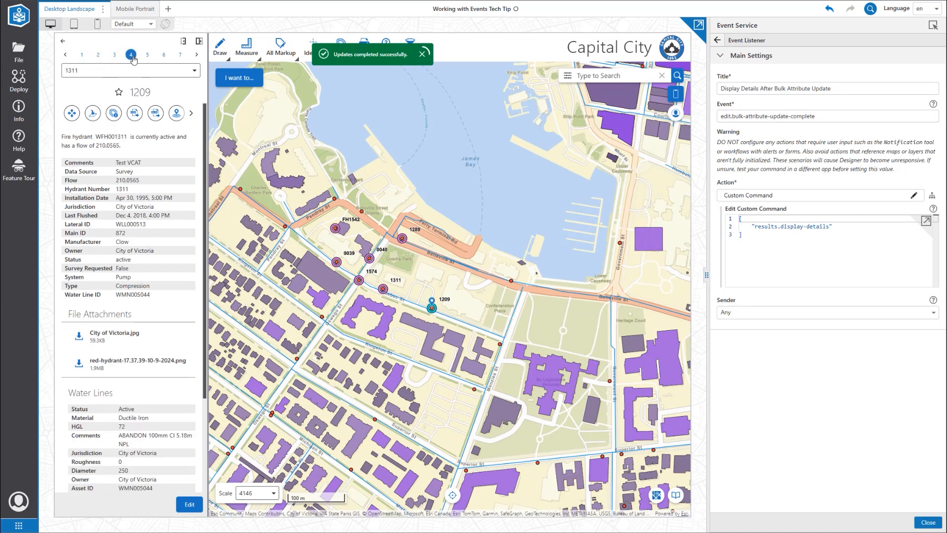